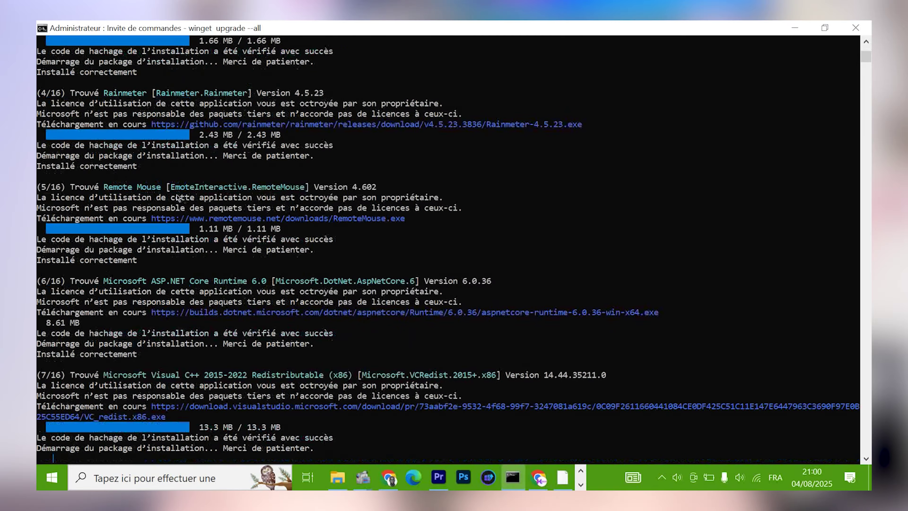
# Bring up the Remote Mouse getting-started page in the browser, close it, and return to the winget upgrade output
pyautogui.scroll(-5, 138, 274)
pyautogui.scroll(5, 138, 275)
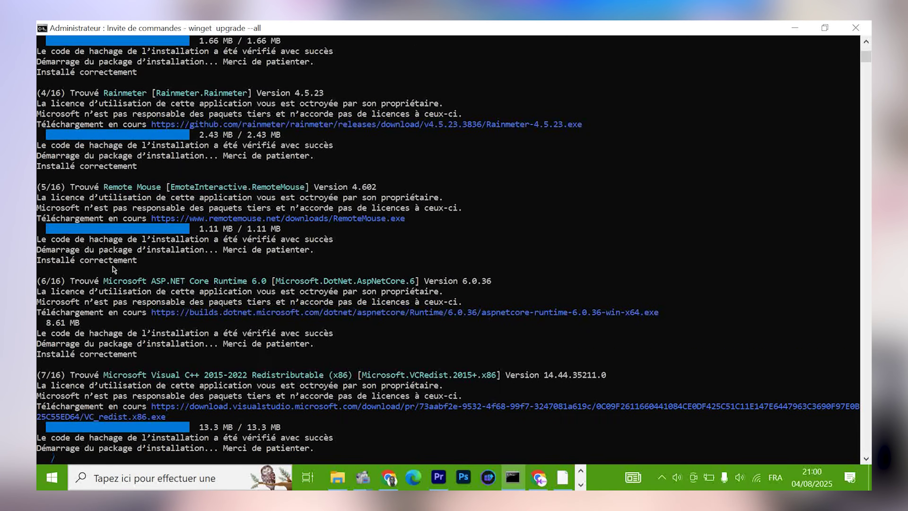
pyautogui.scroll(-2, 172, 203)
pyautogui.click(559, 477)
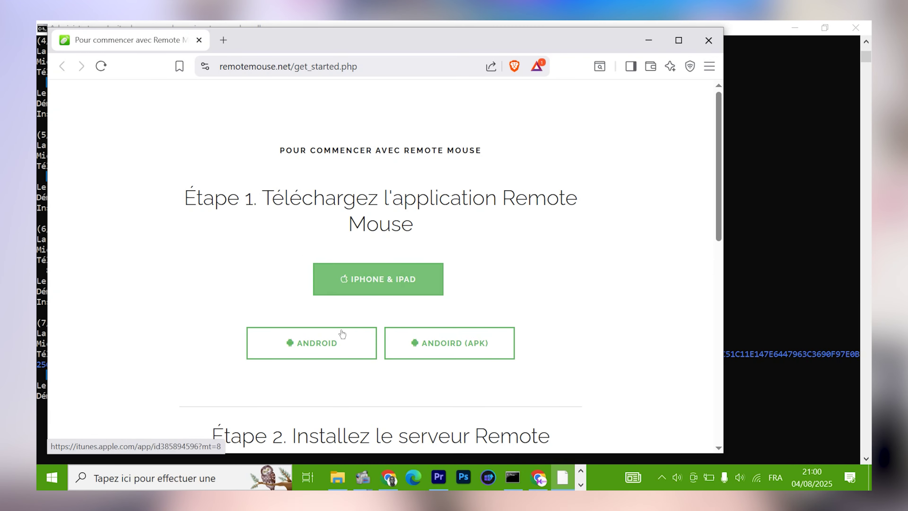
pyautogui.click(709, 40)
pyautogui.click(211, 283)
pyautogui.scroll(1, 211, 284)
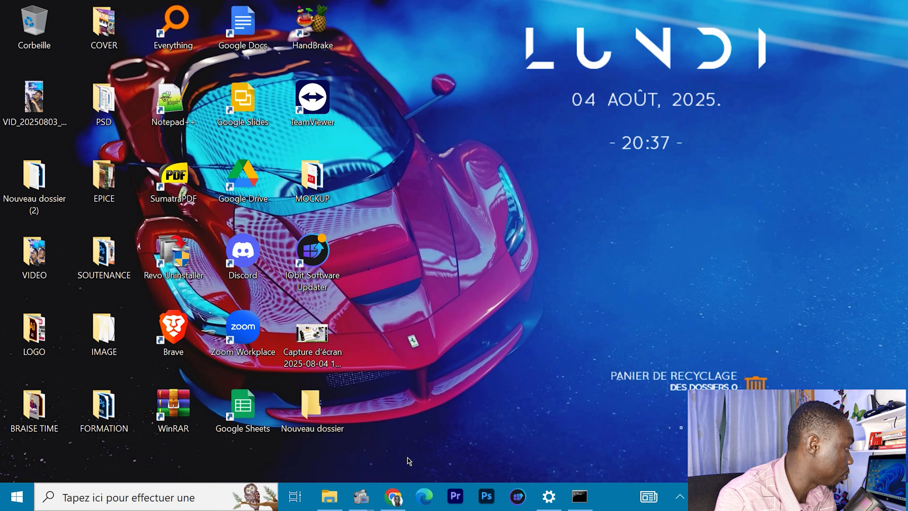
# Find Command Prompt with the search term cmd, run it as administrator and maximize its window
pyautogui.click(83, 504)
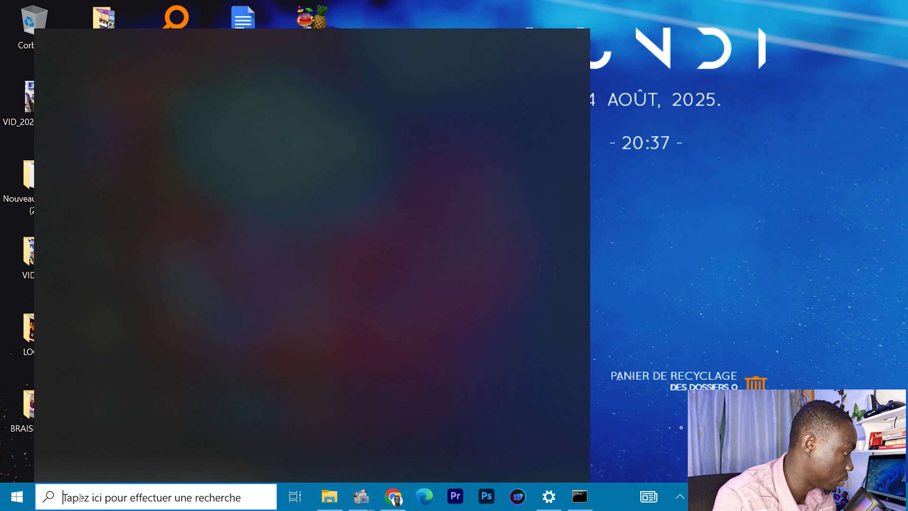
pyautogui.write('cmd')
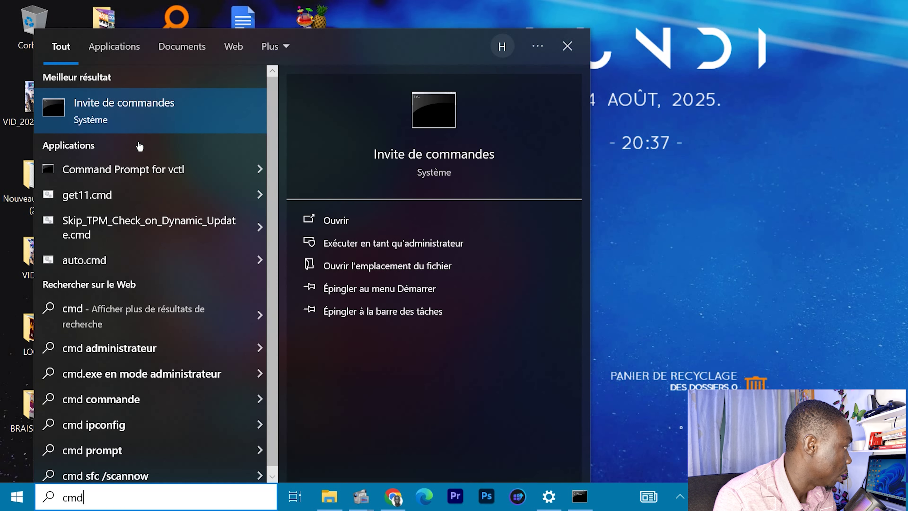
pyautogui.rightClick(136, 108)
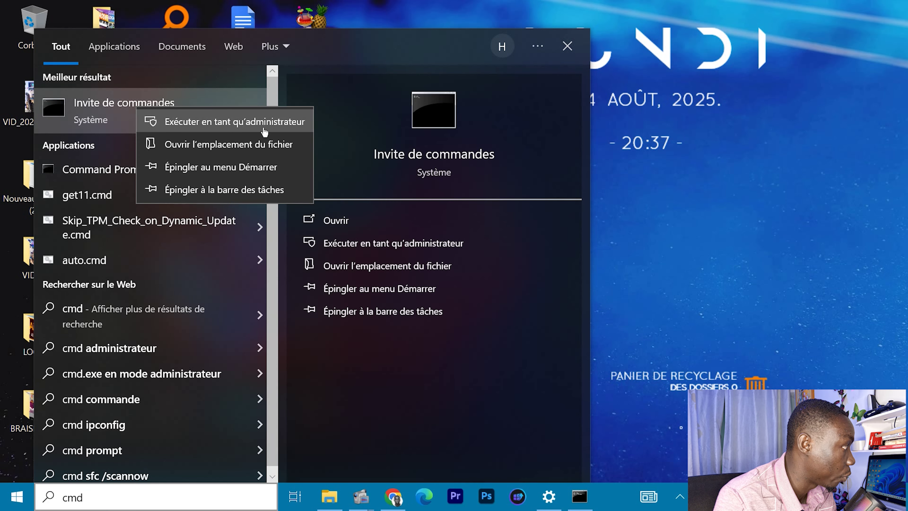
pyautogui.rightClick(112, 114)
pyautogui.rightClick(120, 110)
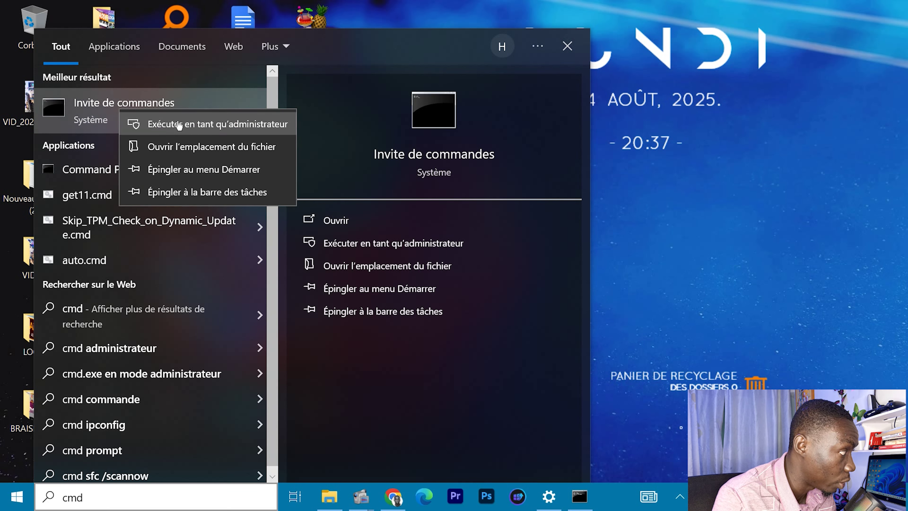
pyautogui.click(179, 124)
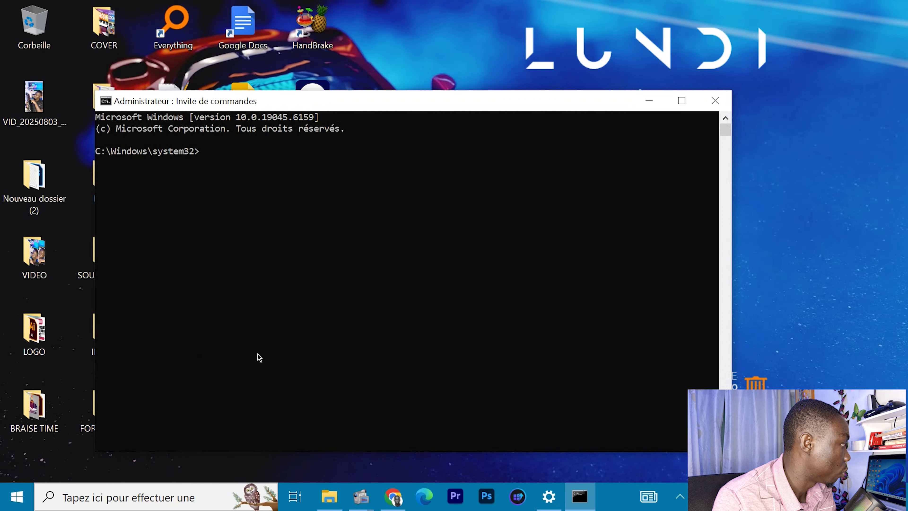
pyautogui.click(681, 101)
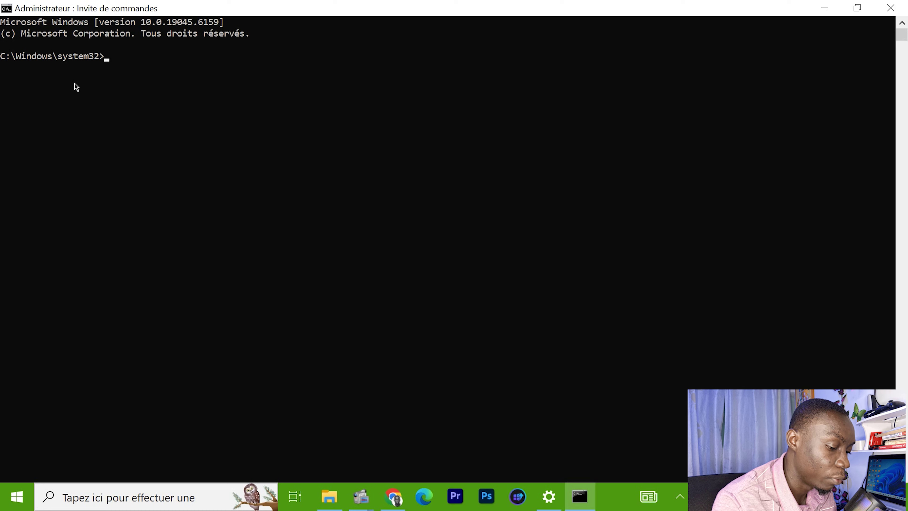
# Run the command "winget upgrade --all" to upgrade every installed package
pyautogui.write('w')
pyautogui.write('in')
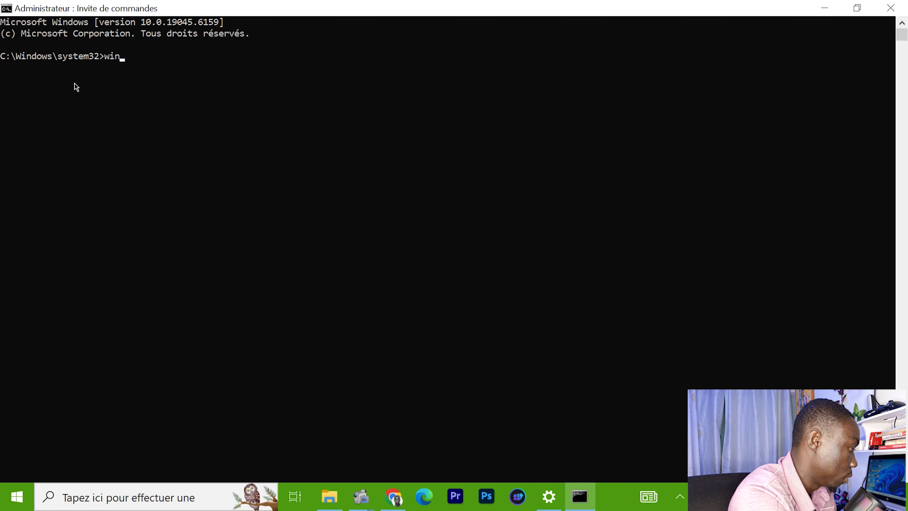
pyautogui.write('get')
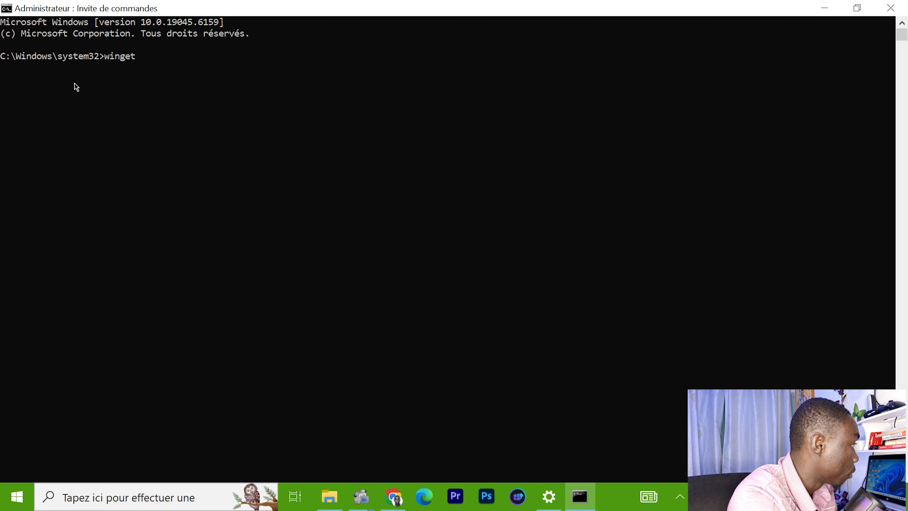
pyautogui.write(' up')
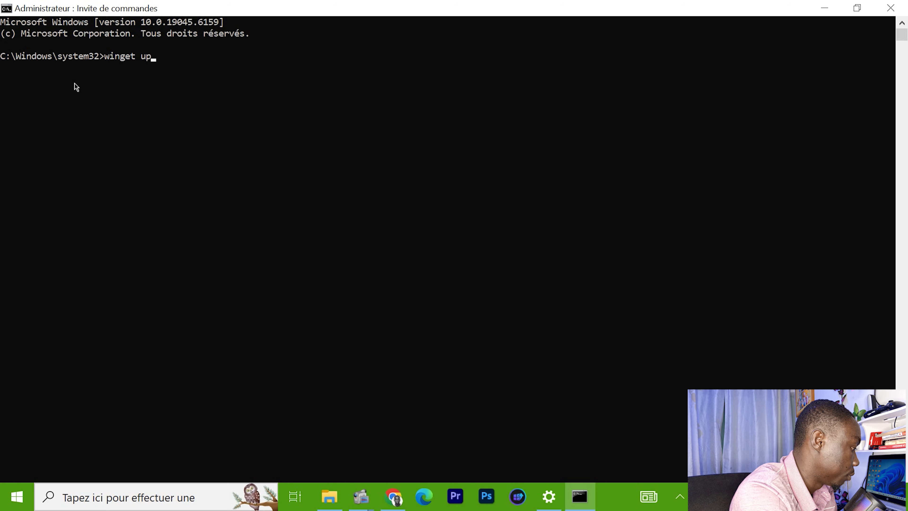
pyautogui.write('grade ')
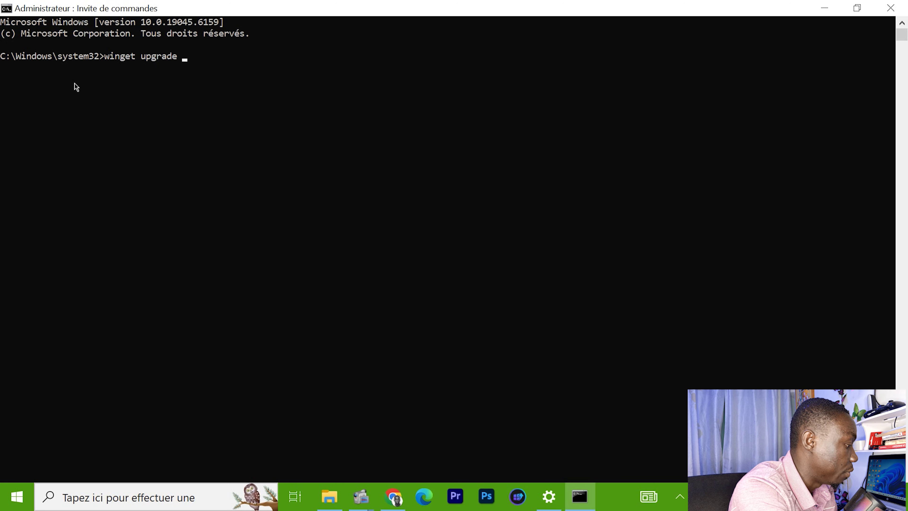
pyautogui.write('--')
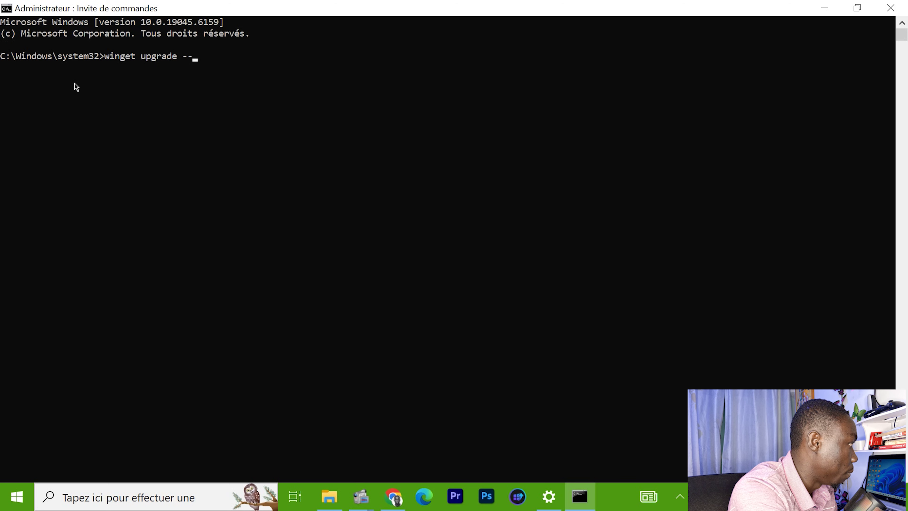
pyautogui.write('all')
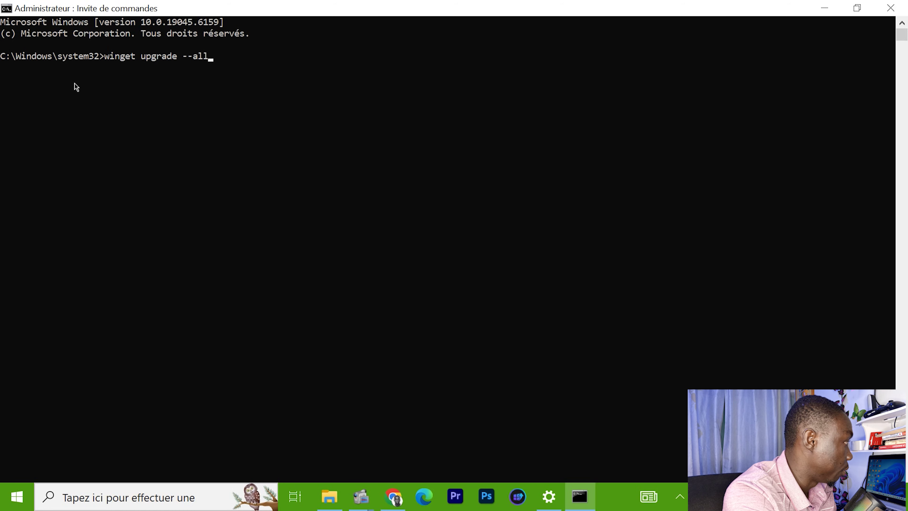
pyautogui.press('Return')
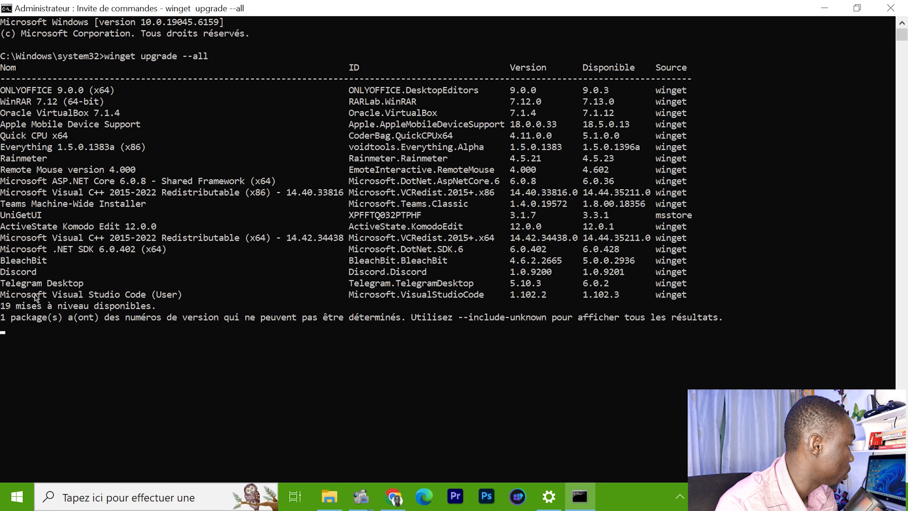
# Review the upgradable packages and the UniGetUI agreement, and accept its terms with Y
pyautogui.scroll(-7, 118, 336)
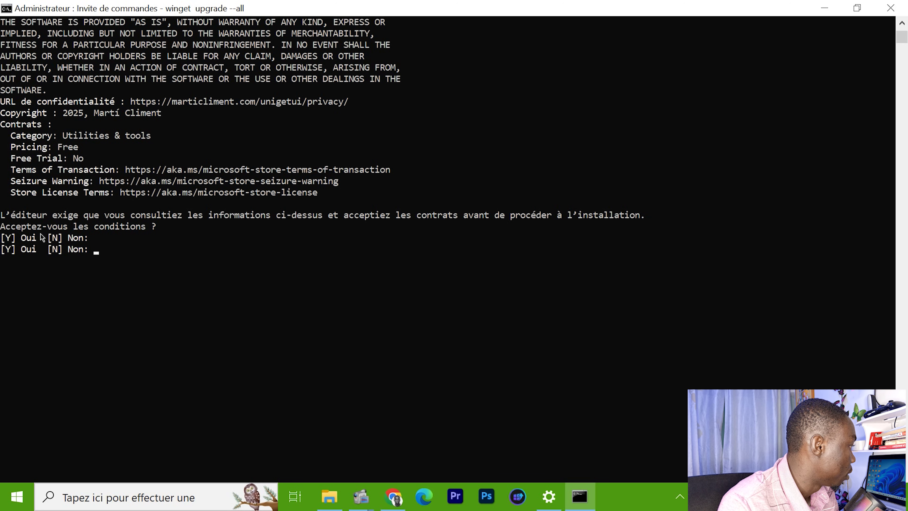
pyautogui.scroll(8, 139, 233)
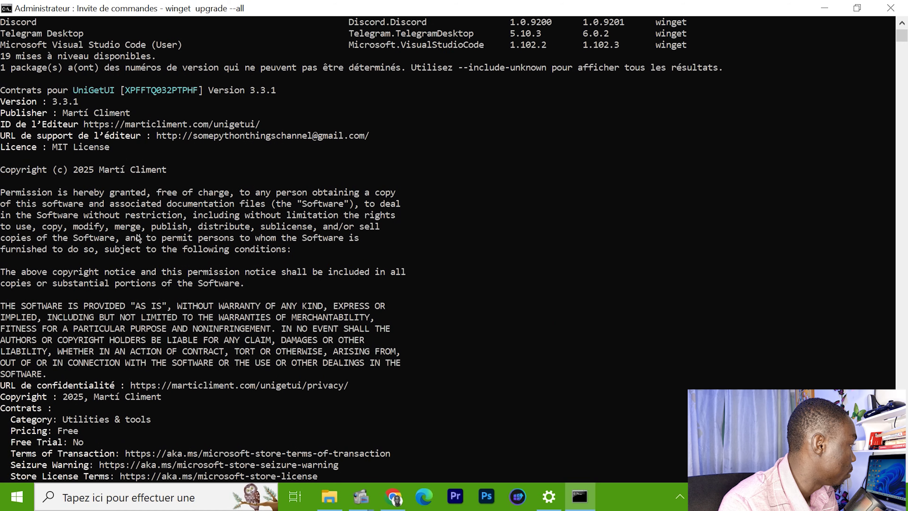
pyautogui.scroll(8, 82, 195)
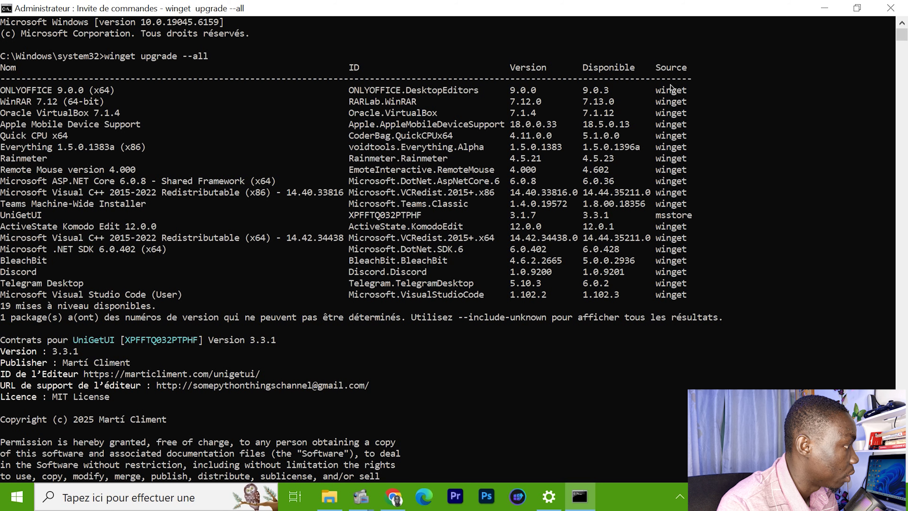
pyautogui.scroll(-15, 563, 278)
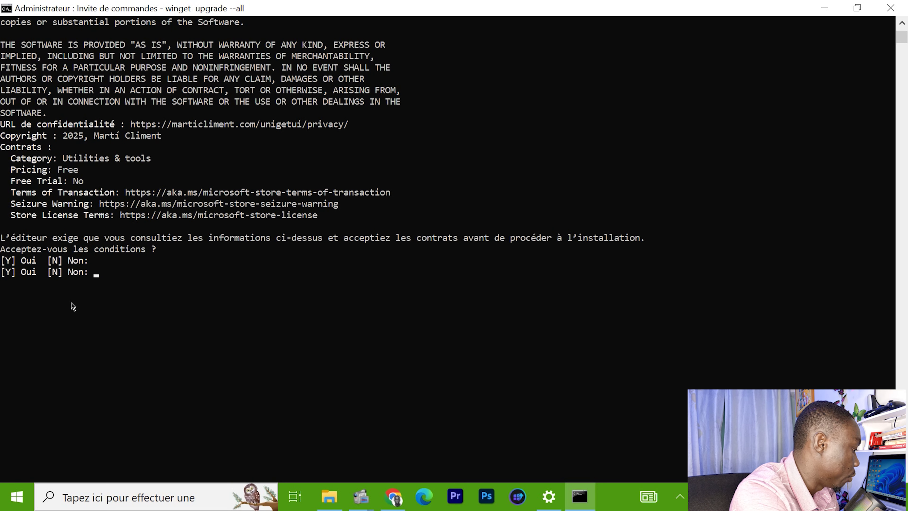
pyautogui.write('Y')
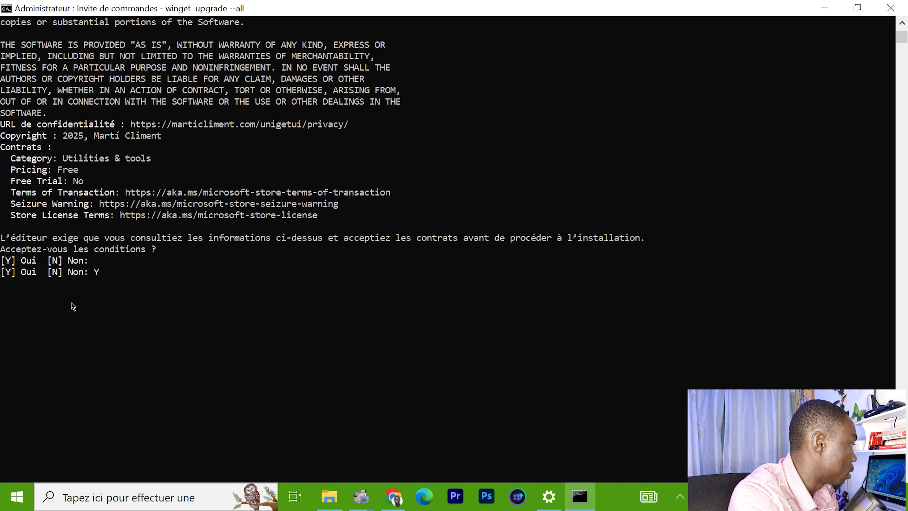
pyautogui.press('Return')
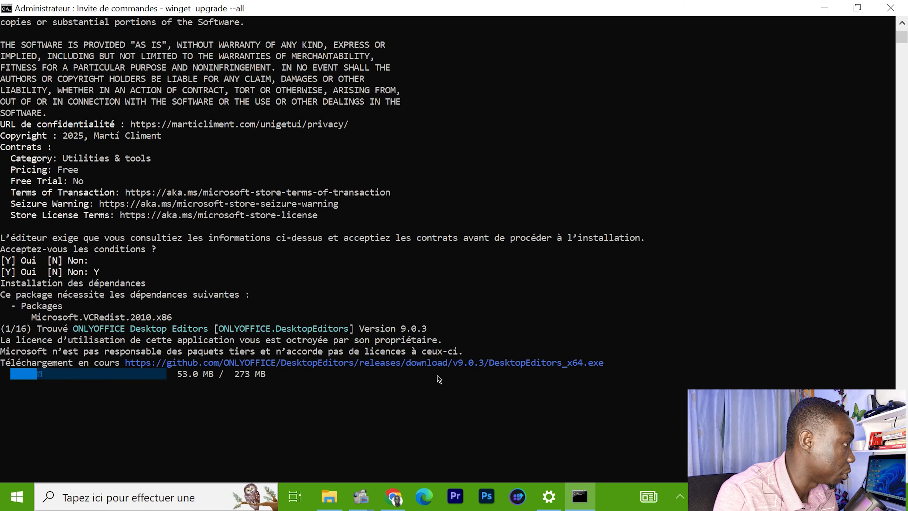
# Examine the list of packages with available upgrades and the download progress of ONLYOFFICE Desktop Editors
pyautogui.scroll(12, 171, 322)
pyautogui.scroll(-5, 107, 297)
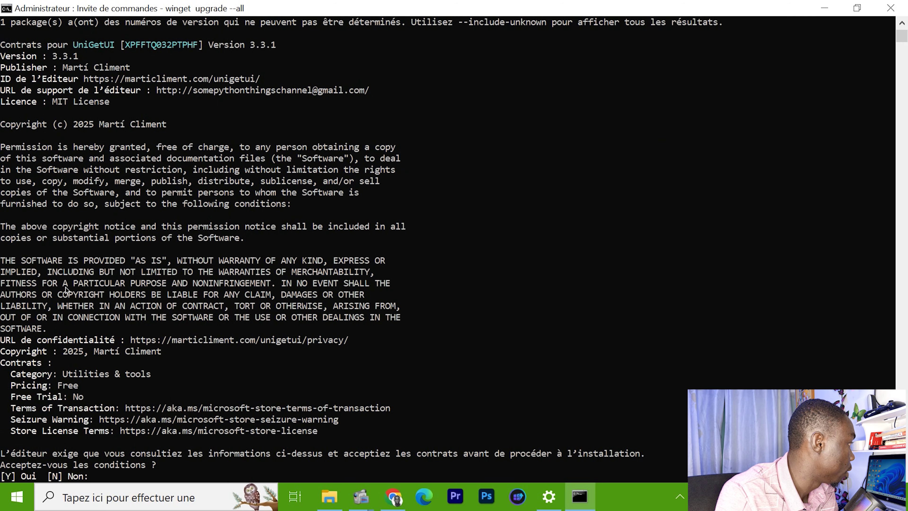
pyautogui.scroll(9, 69, 287)
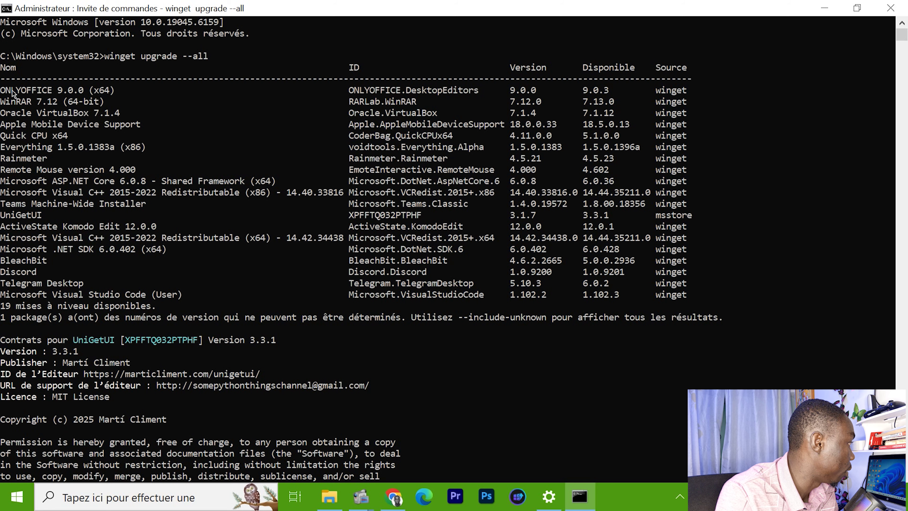
pyautogui.scroll(-15, 279, 226)
pyautogui.scroll(-5, 283, 238)
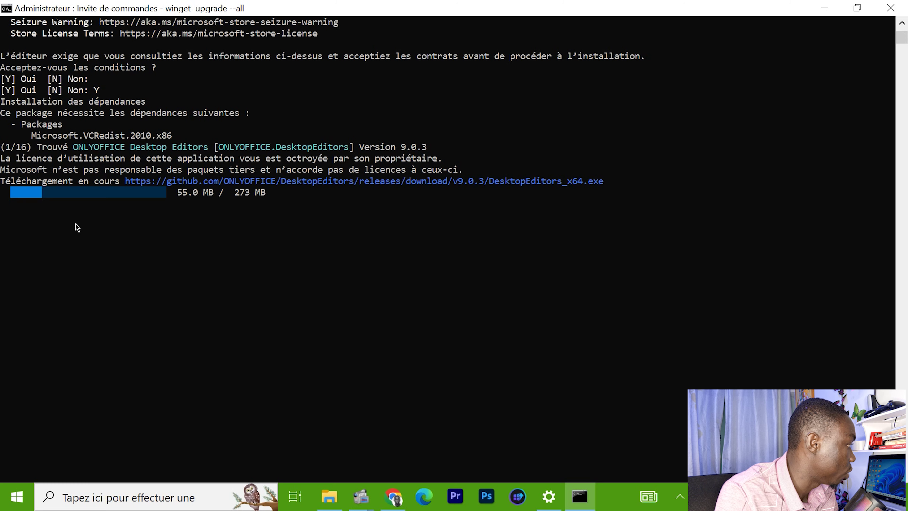
pyautogui.scroll(-5, 358, 307)
pyautogui.scroll(8, 336, 312)
pyautogui.scroll(2, 318, 311)
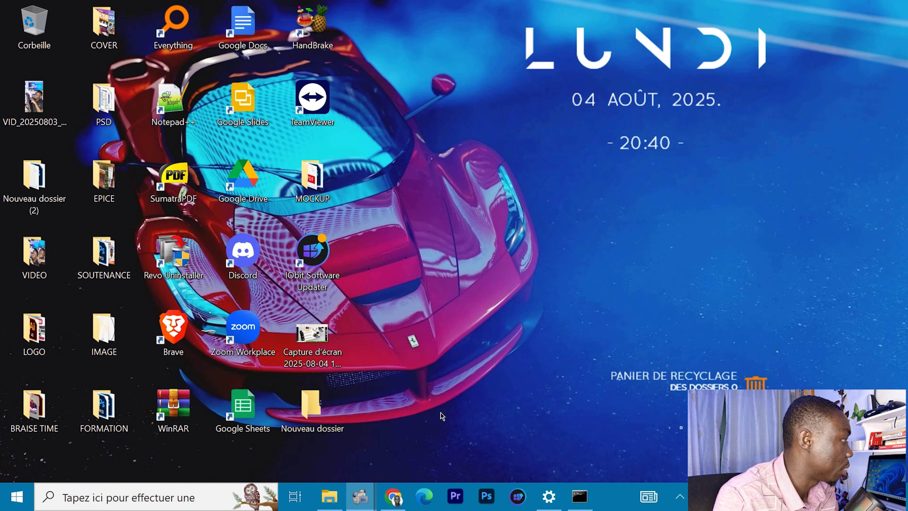
# Minimize Command Prompt and open the Windows Update page under "Mise à jour et sécurité" in Windows Settings
pyautogui.click(824, 7)
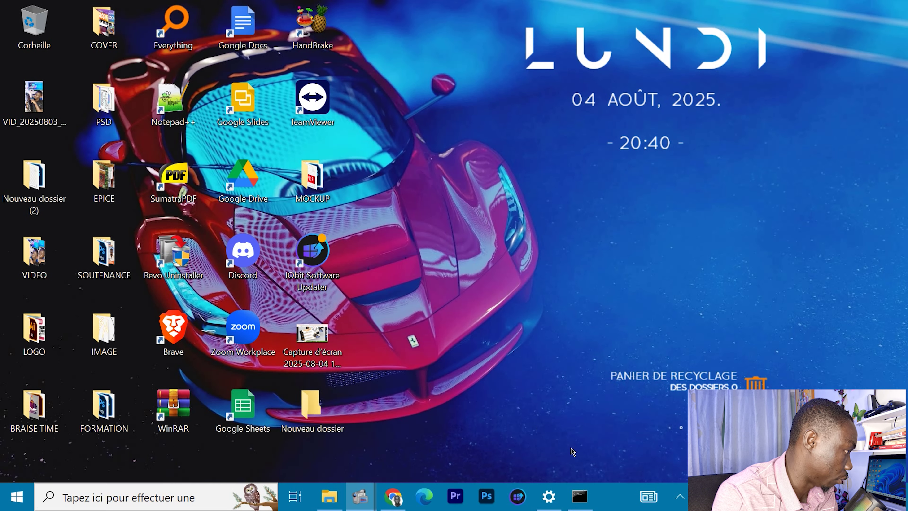
pyautogui.click(549, 496)
pyautogui.click(825, 12)
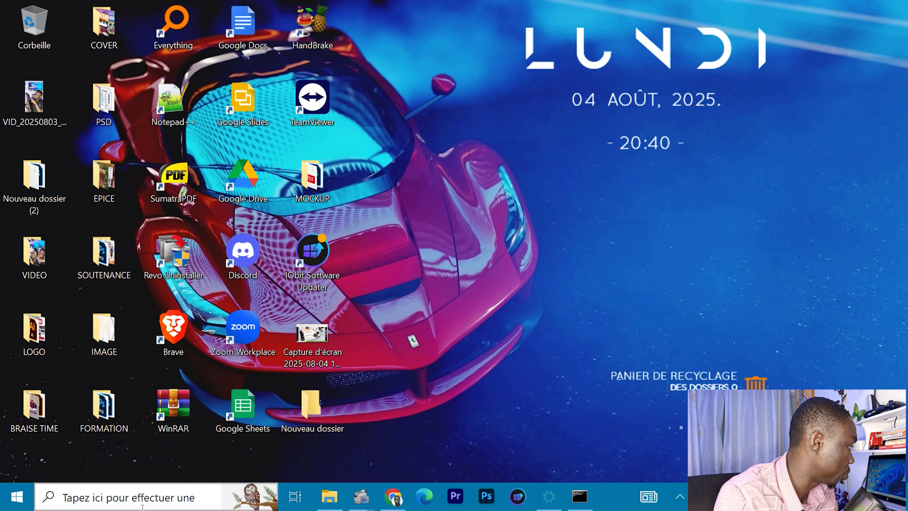
pyautogui.rightClick(17, 501)
pyautogui.click(50, 371)
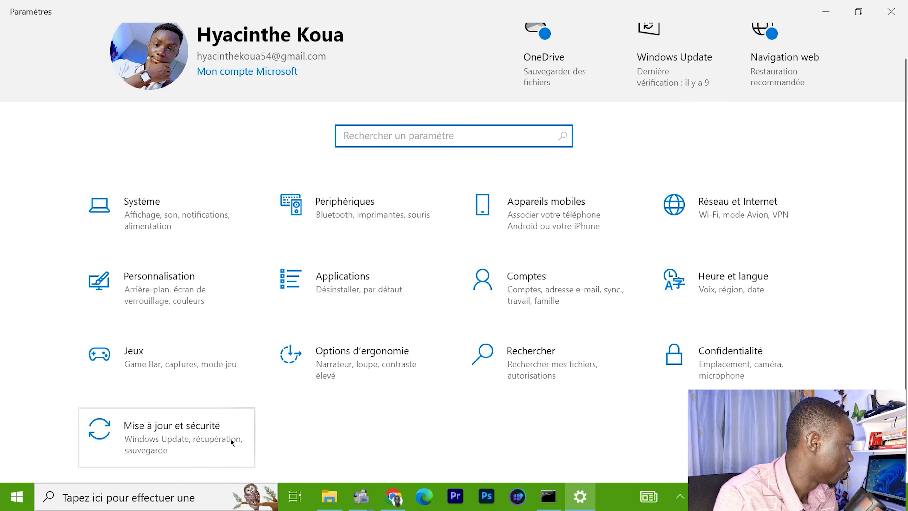
pyautogui.click(163, 432)
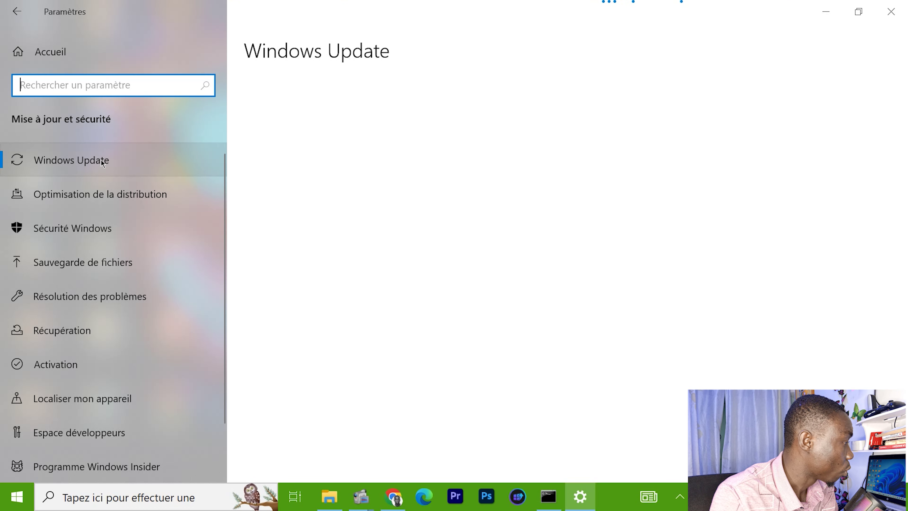
# Glance at the running winget upgrade, return to Windows Update and start a search for new updates
pyautogui.click(547, 505)
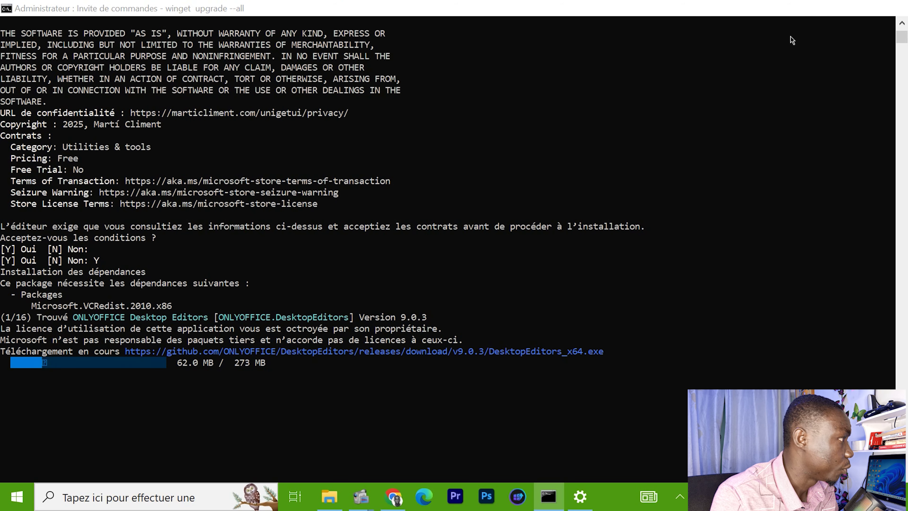
pyautogui.click(825, 7)
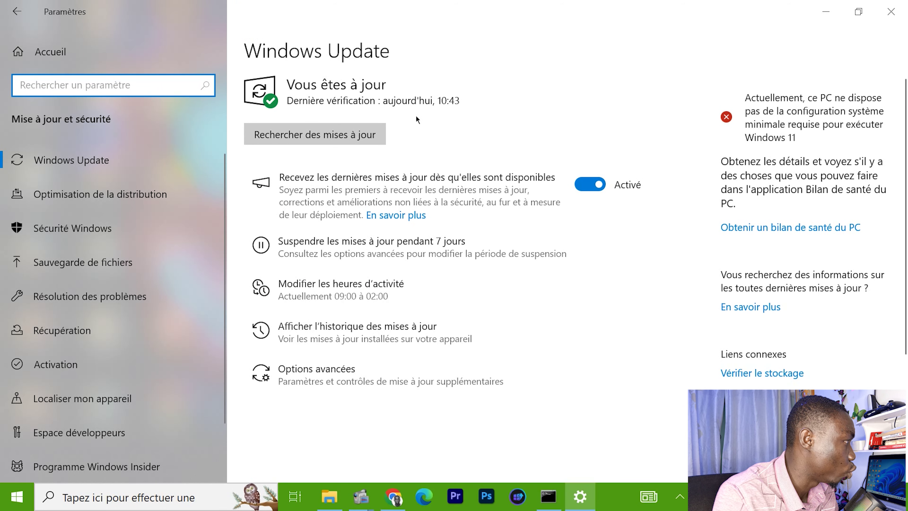
pyautogui.scroll(-5, 394, 317)
pyautogui.scroll(5, 375, 317)
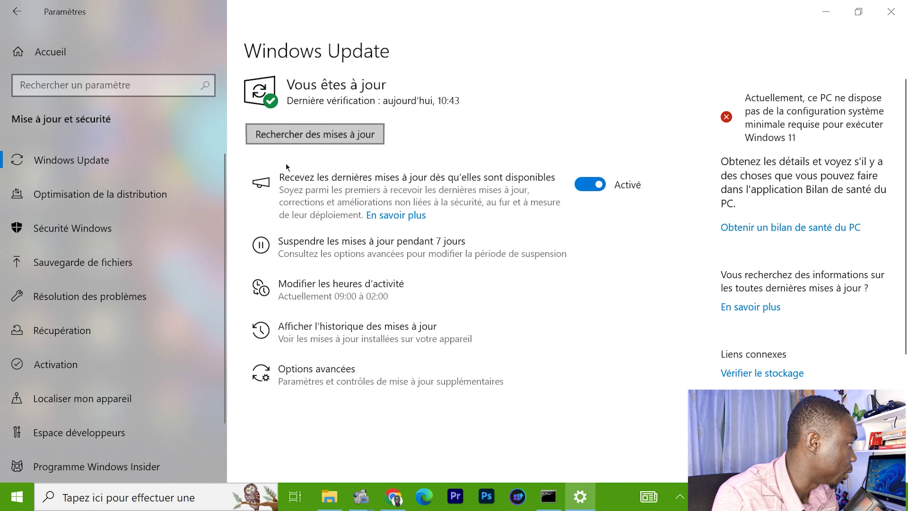
pyautogui.click(281, 138)
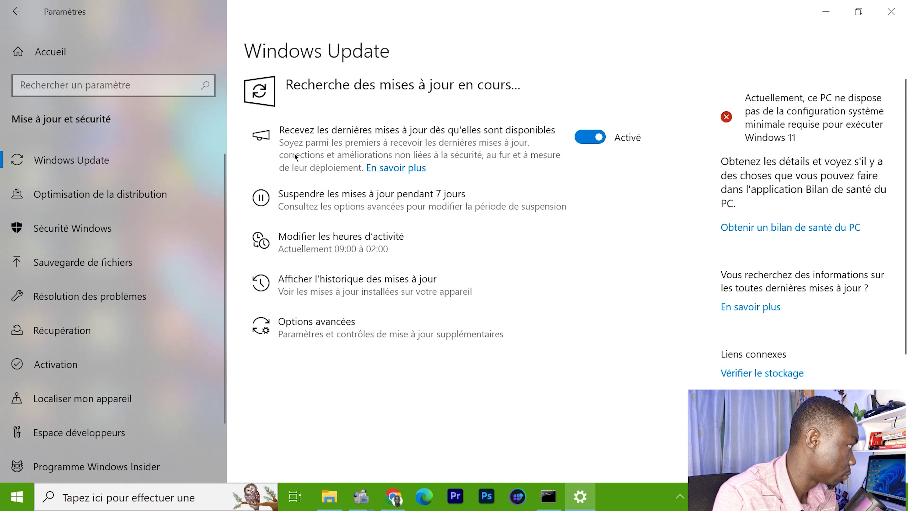
pyautogui.scroll(-5, 322, 230)
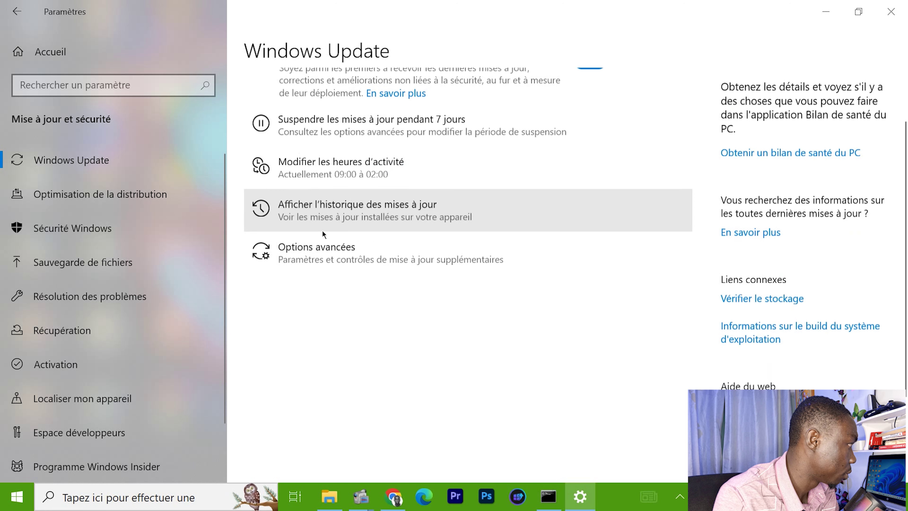
# Open the update history from Windows Update and look through the installed quality updates
pyautogui.scroll(5, 328, 247)
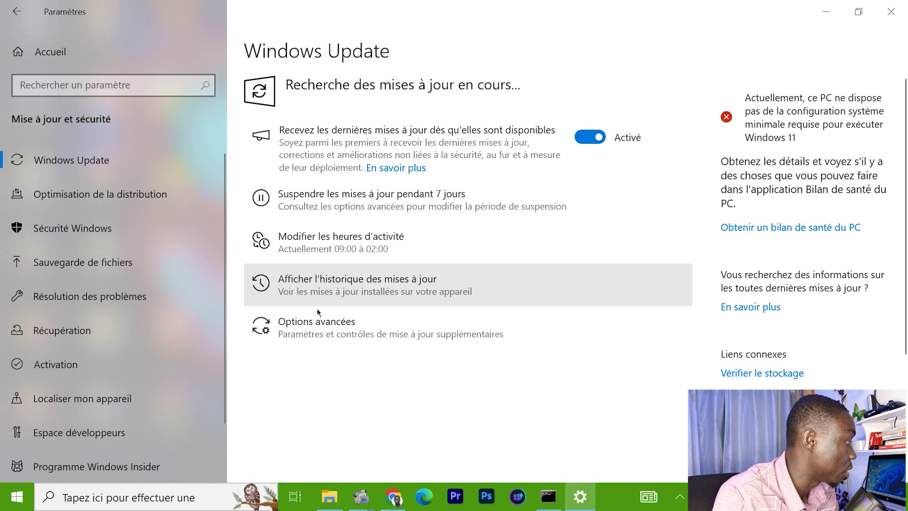
pyautogui.click(318, 288)
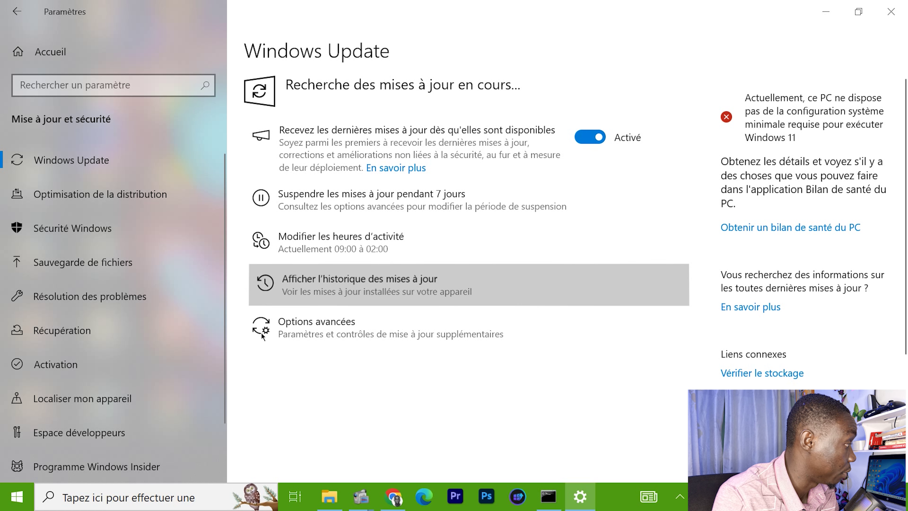
pyautogui.click(325, 305)
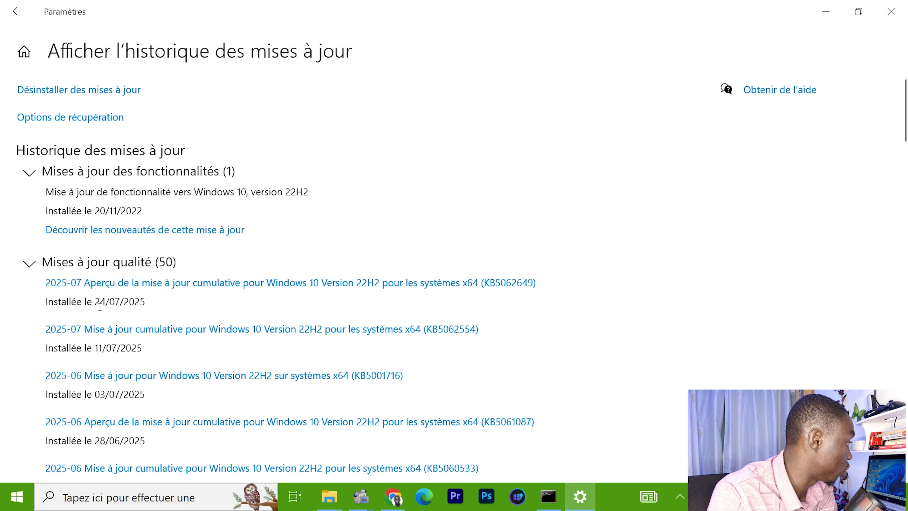
pyautogui.scroll(-3, 95, 318)
pyautogui.scroll(3, 76, 210)
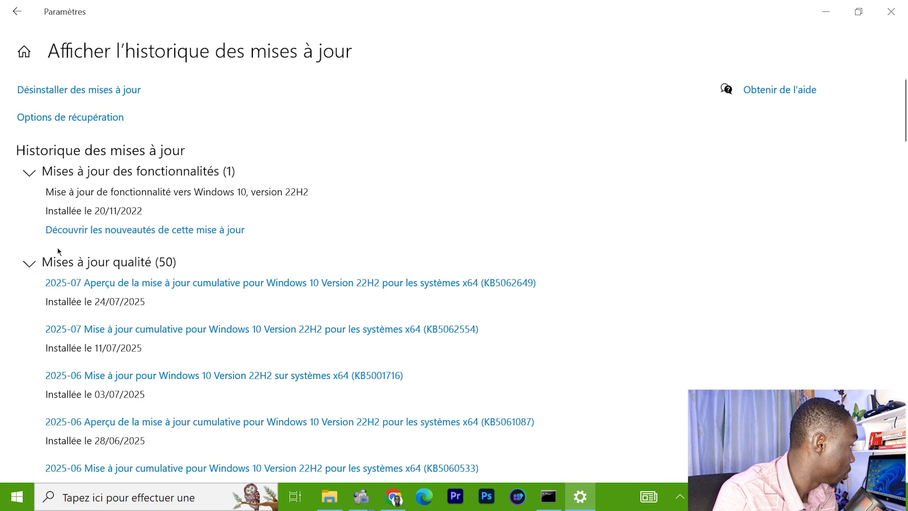
# Collapse the quality and feature update groups in the history and review the entries under "Autres mises à jour"
pyautogui.click(71, 262)
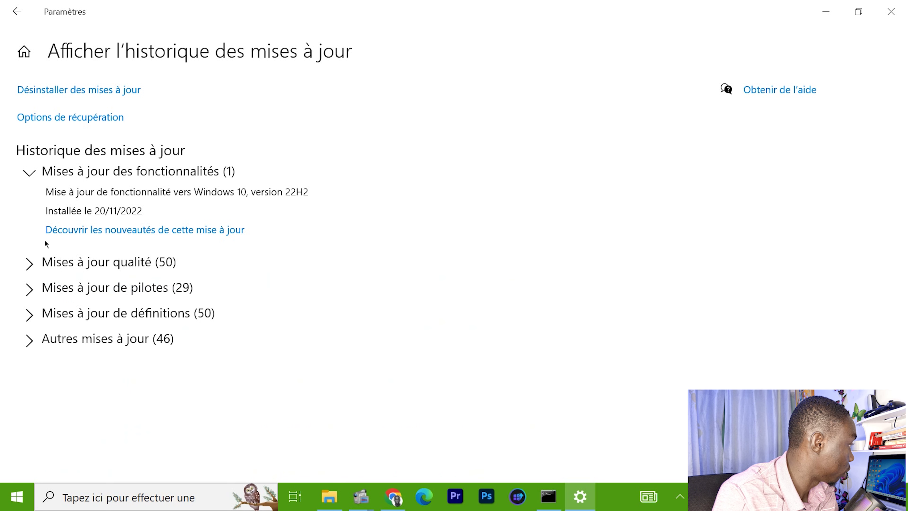
pyautogui.click(26, 173)
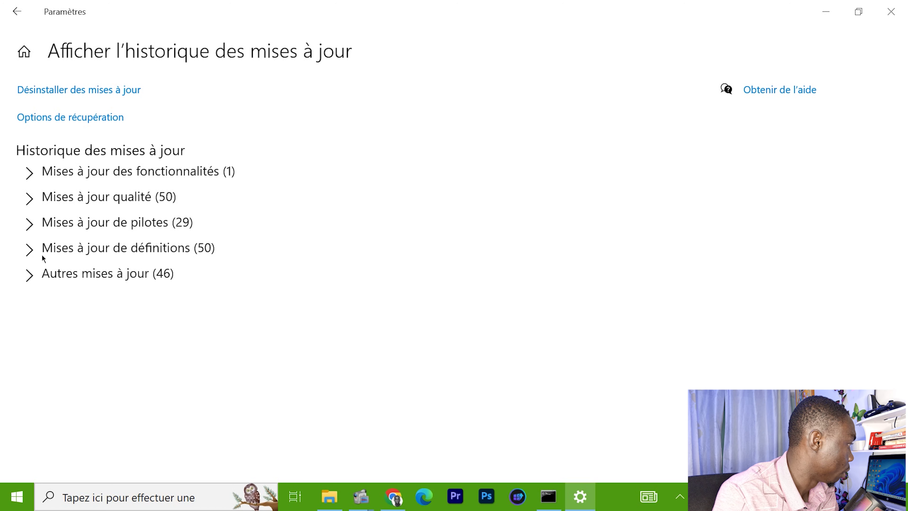
pyautogui.click(29, 277)
pyautogui.scroll(-5, 122, 316)
pyautogui.scroll(5, 107, 251)
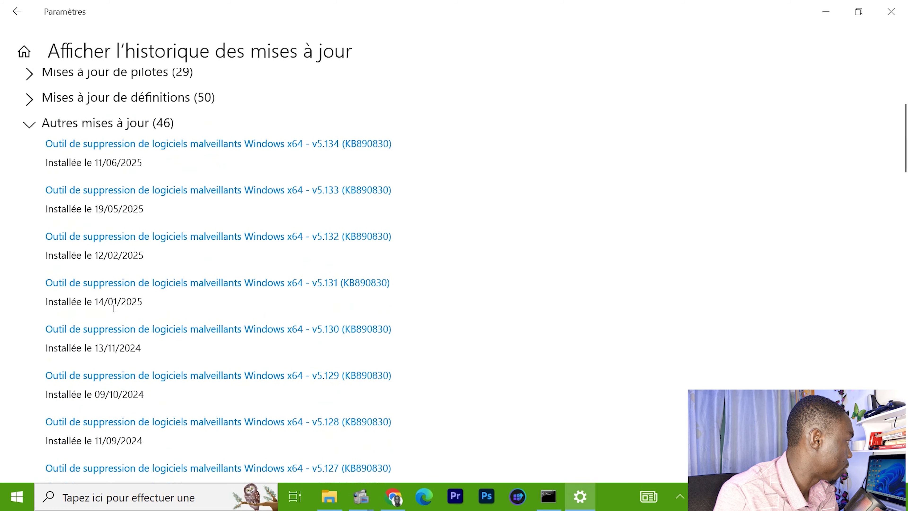
# Return from the update history to Windows Update and review its update status and available options
pyautogui.click(17, 21)
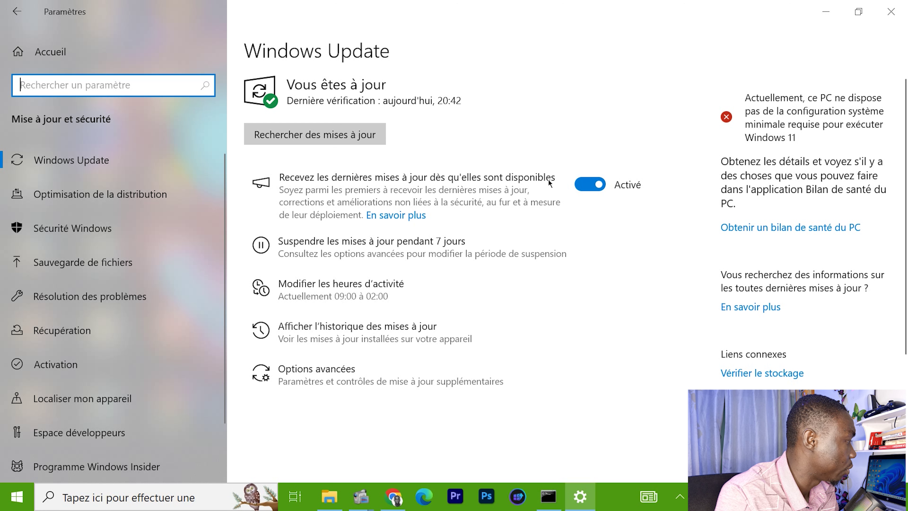
pyautogui.scroll(-5, 384, 250)
pyautogui.scroll(5, 384, 261)
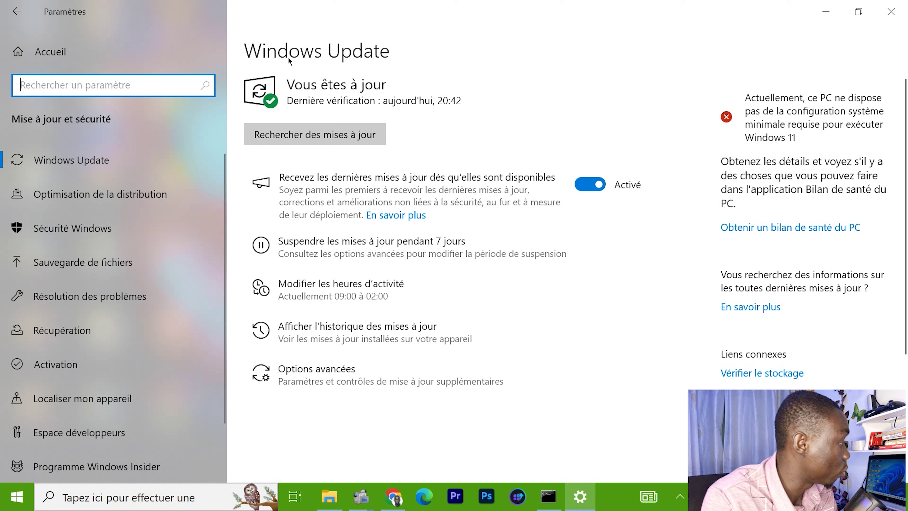
pyautogui.scroll(-5, 303, 393)
pyautogui.scroll(5, 326, 410)
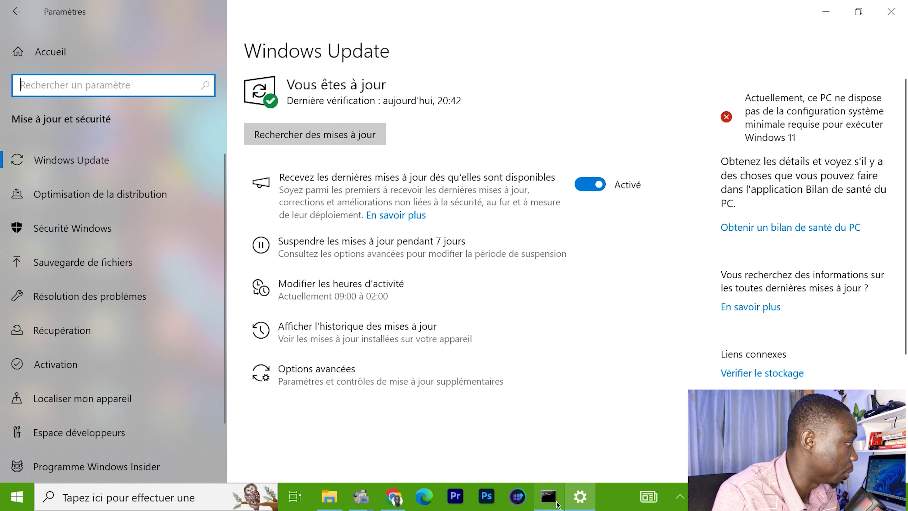
# Check the progress of the winget upgrade in Command Prompt, and minimize both Command Prompt and Windows Settings
pyautogui.click(549, 496)
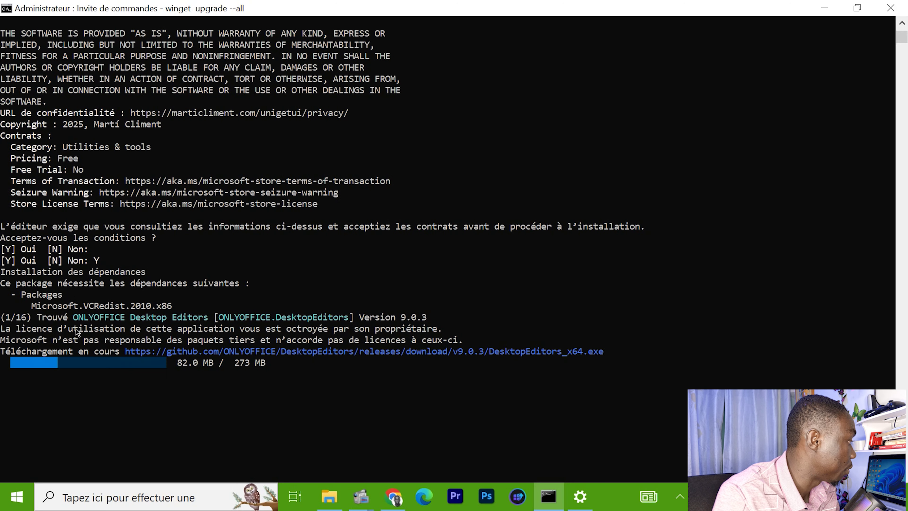
pyautogui.click(818, 5)
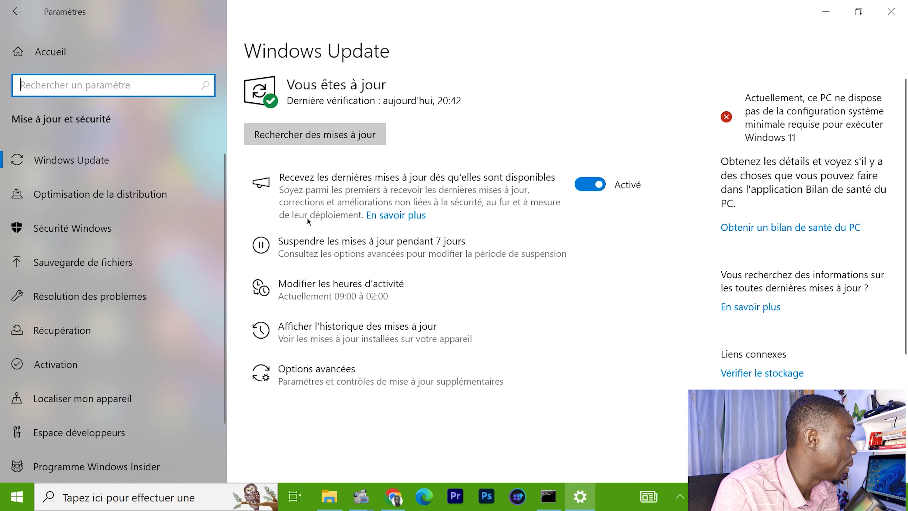
pyautogui.scroll(-5, 331, 290)
pyautogui.click(548, 497)
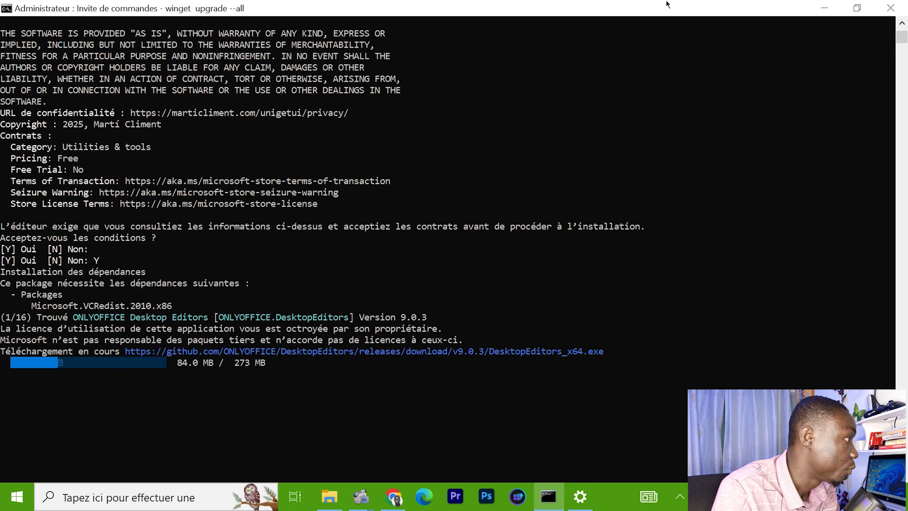
pyautogui.click(825, 8)
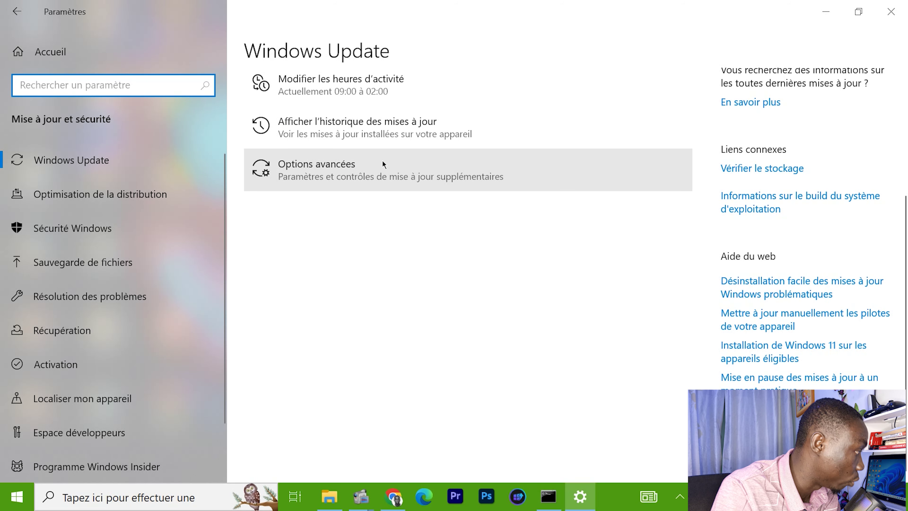
pyautogui.click(824, 11)
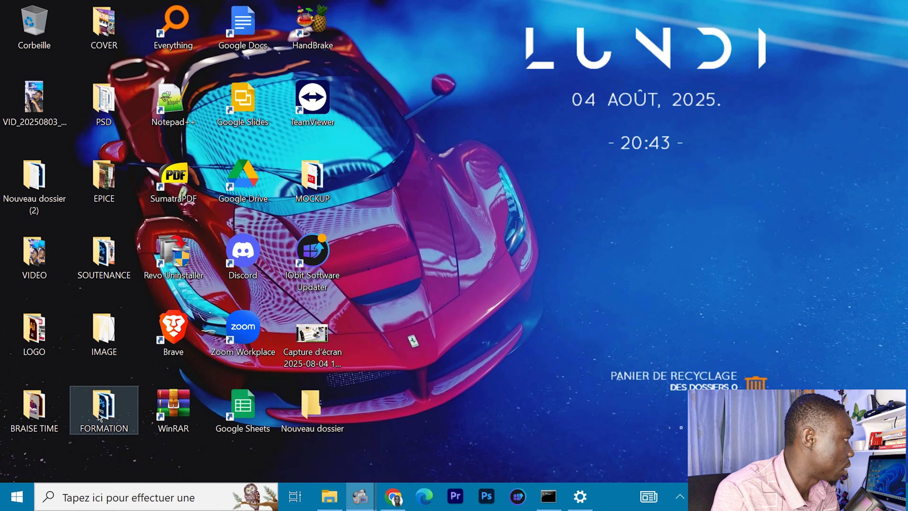
# Restore Windows Settings, reopen "Mise à jour et sécurité" to review the Windows Update page, and close Settings
pyautogui.click(580, 497)
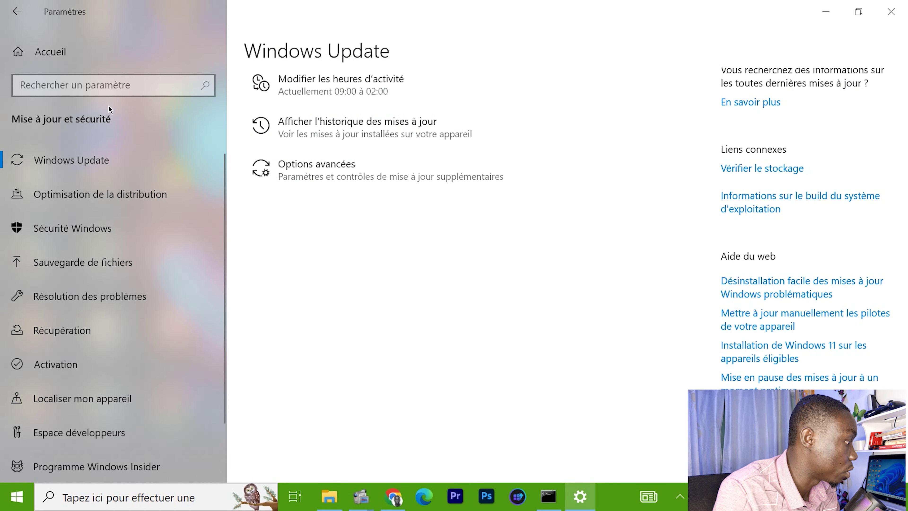
pyautogui.hotkey('alt', 'Left')
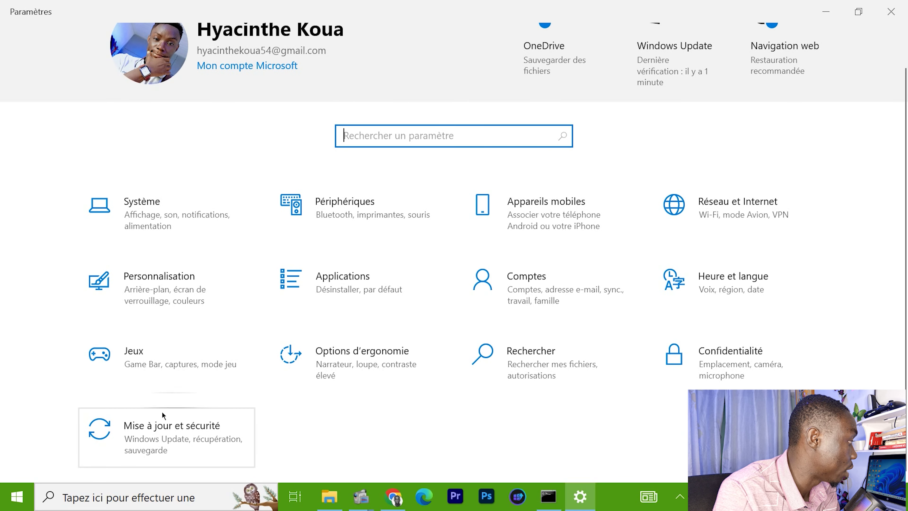
pyautogui.click(171, 435)
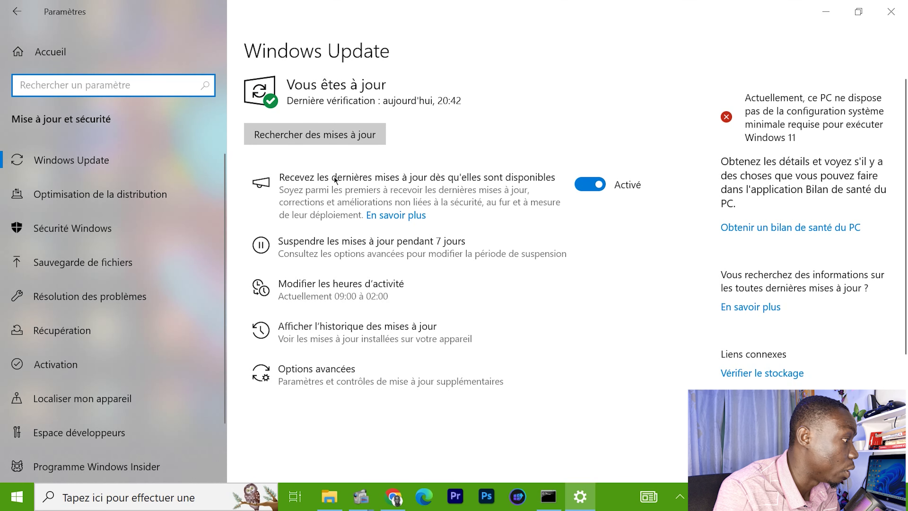
pyautogui.click(312, 375)
pyautogui.scroll(-3, 221, 363)
pyautogui.scroll(4, 235, 367)
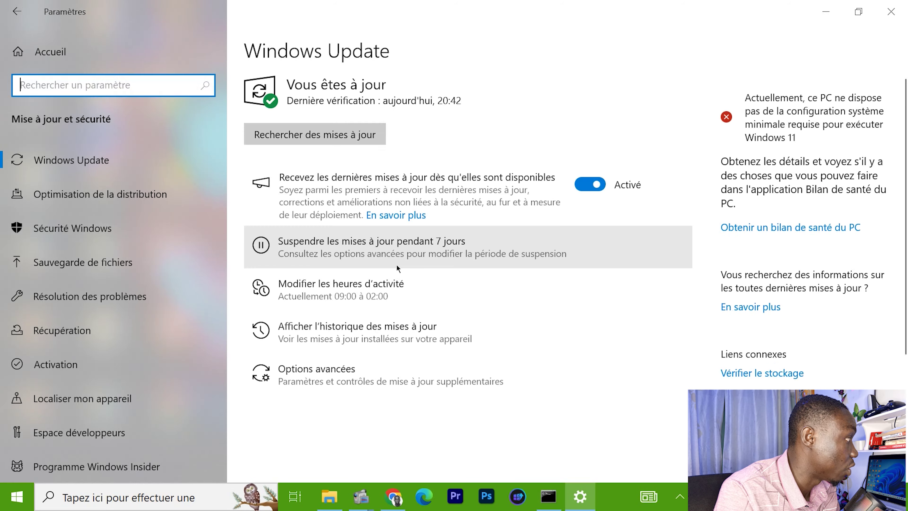
pyautogui.scroll(-5, 346, 317)
pyautogui.scroll(5, 347, 317)
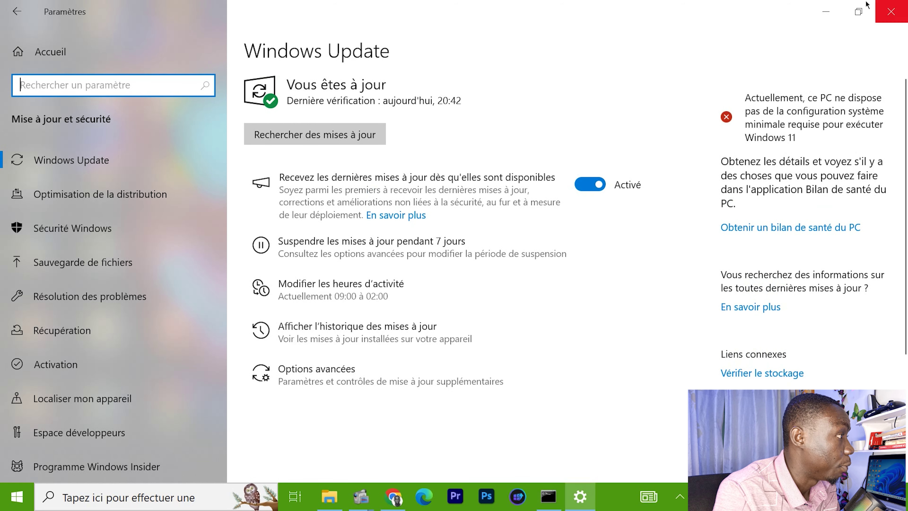
pyautogui.click(890, 12)
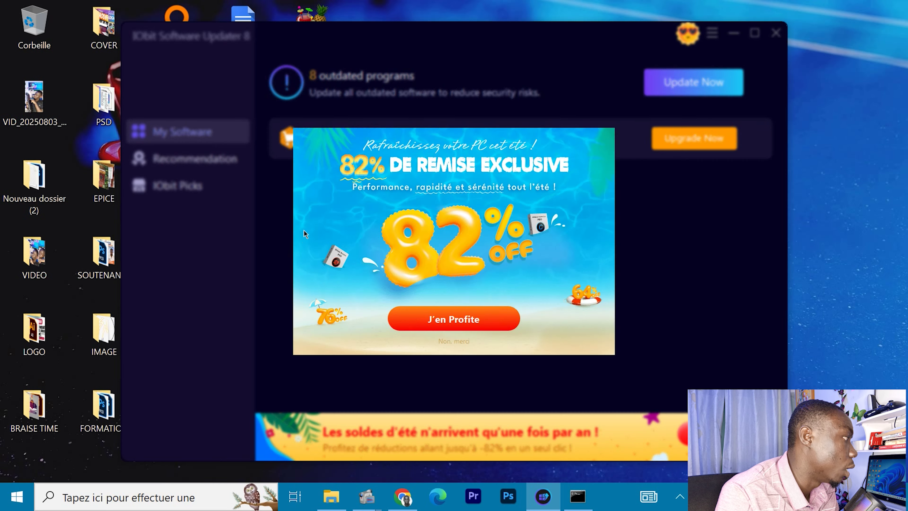
# Decline the discount offer in IObit Software Updater and review its list of outdated programs in a maximized window
pyautogui.click(450, 341)
pyautogui.scroll(-1, 390, 256)
pyautogui.scroll(1, 391, 257)
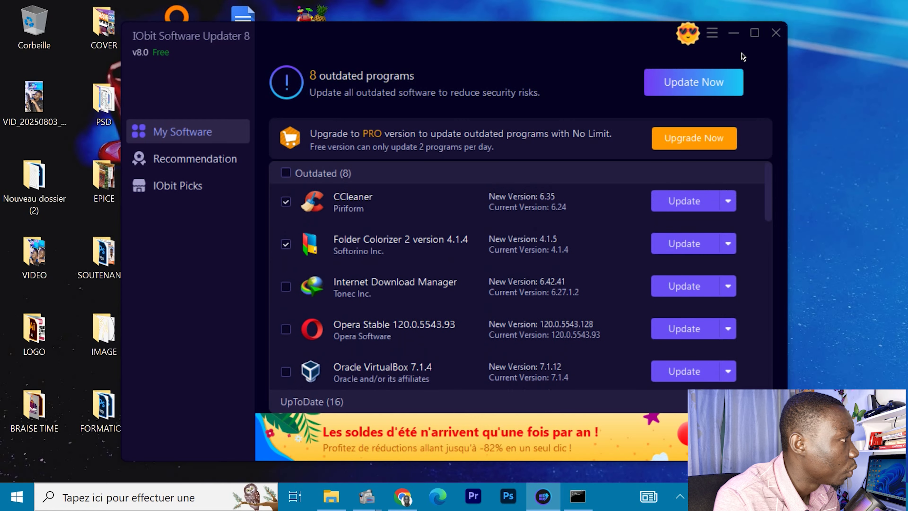
pyautogui.click(754, 32)
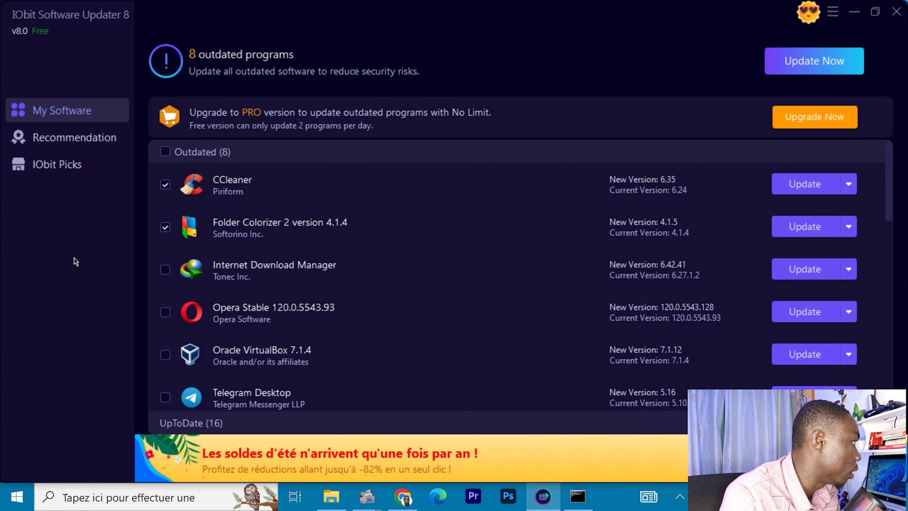
pyautogui.scroll(-2, 200, 301)
pyautogui.scroll(2, 200, 301)
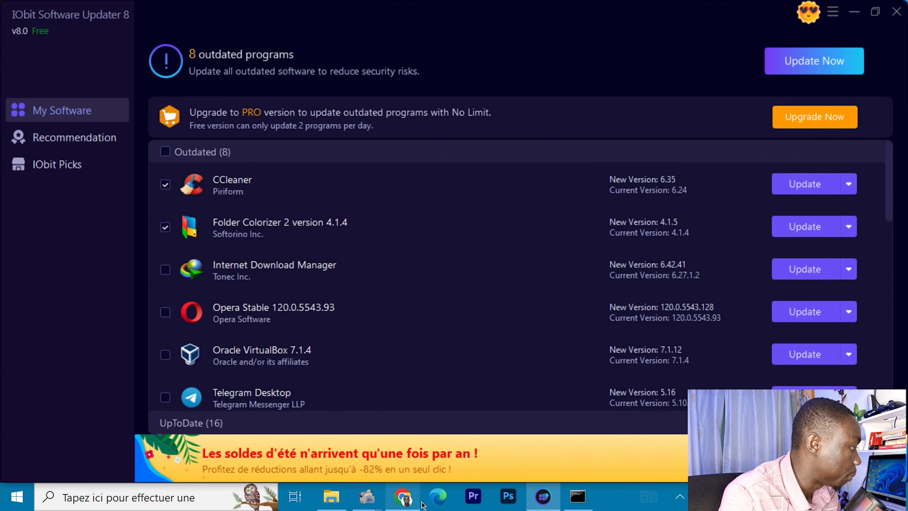
# Search Windows for "MICR" and open Microsoft Store from the results
pyautogui.click(114, 501)
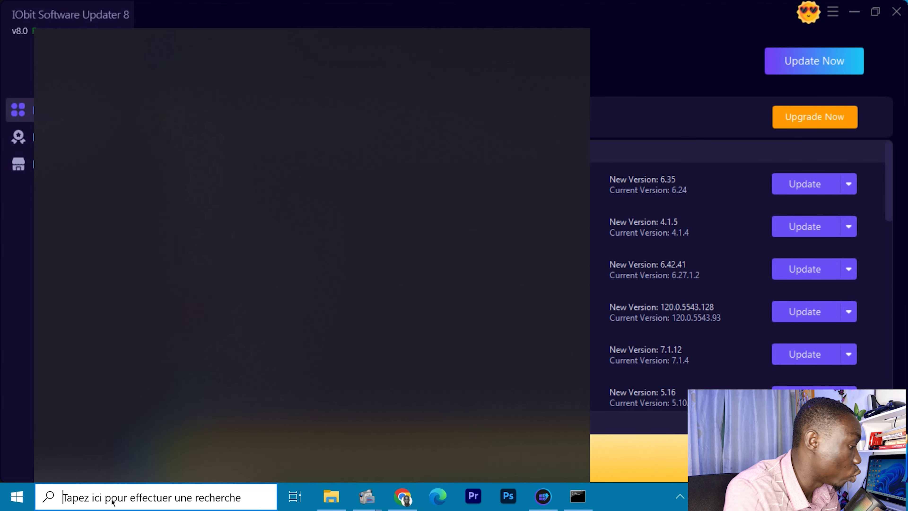
pyautogui.write('MI')
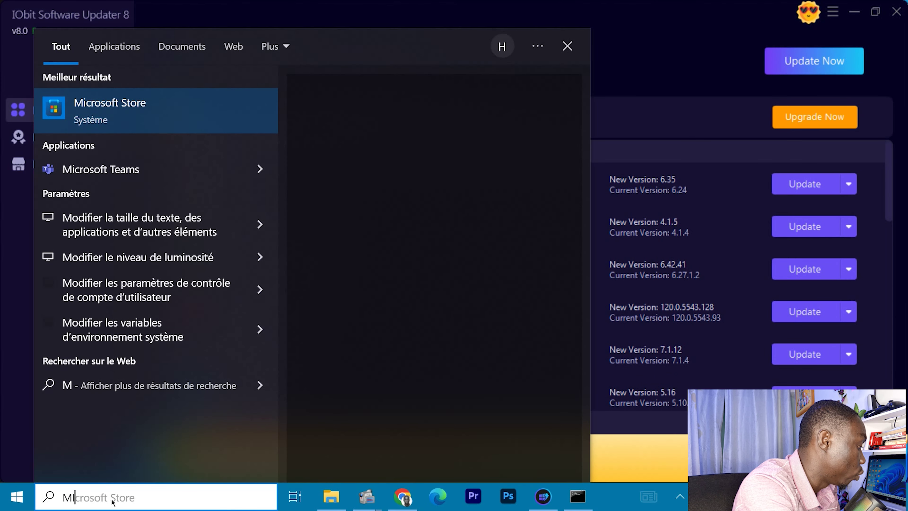
pyautogui.write('CR')
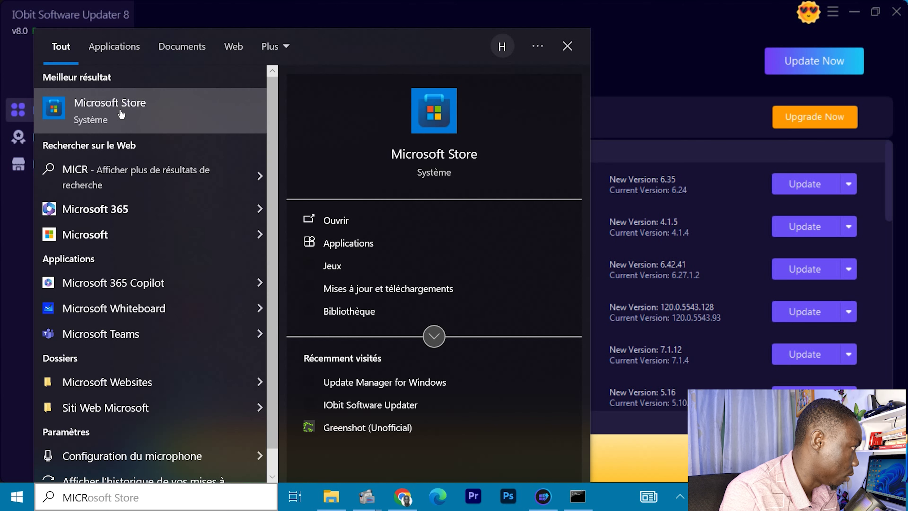
pyautogui.click(95, 118)
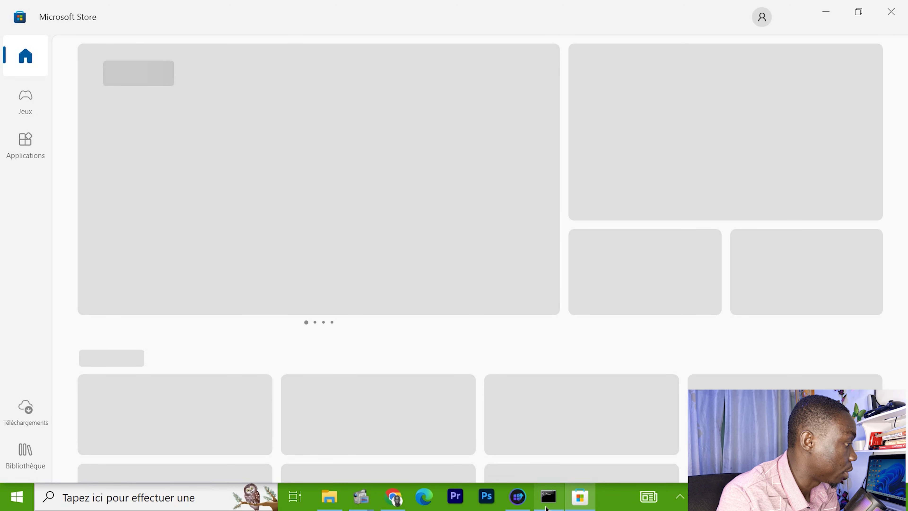
# Glance at the winget upgrade in Command Prompt, return to Microsoft Store and dismiss its loading dialog
pyautogui.hotkey('alt', 'Tab')
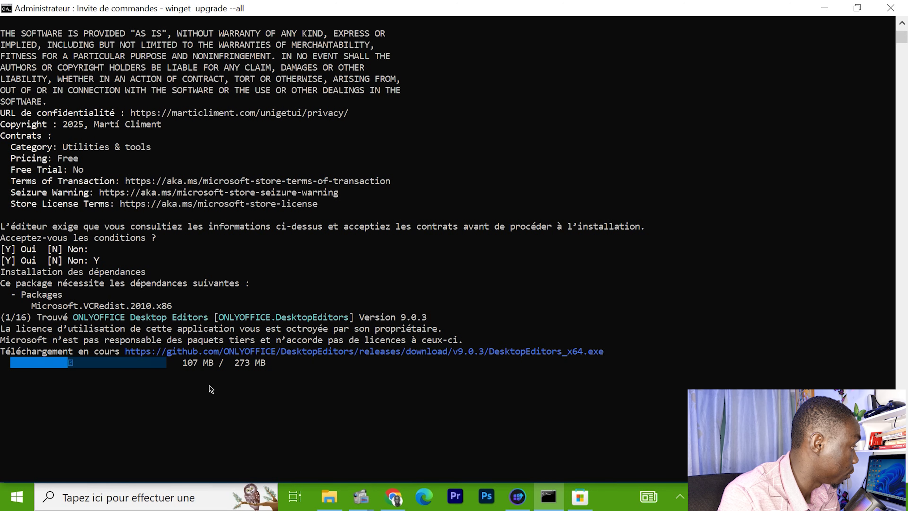
pyautogui.hotkey('alt', 'Tab')
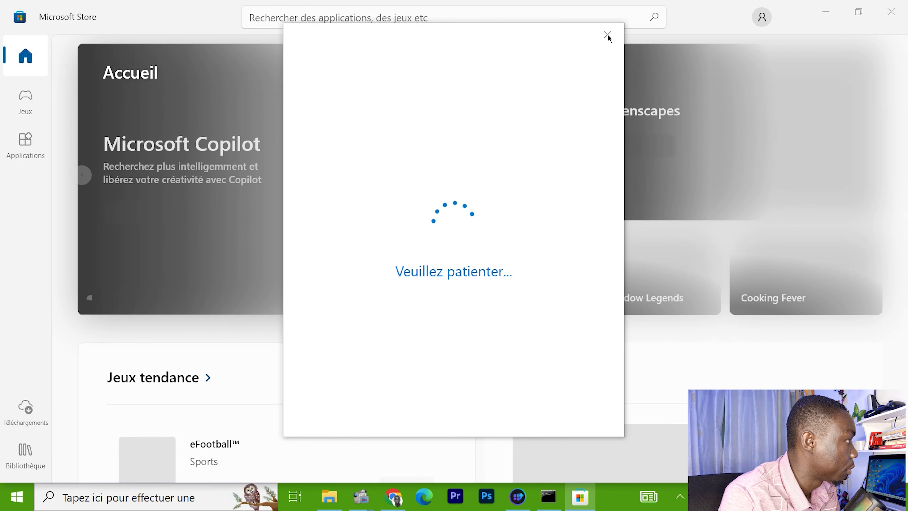
pyautogui.click(608, 35)
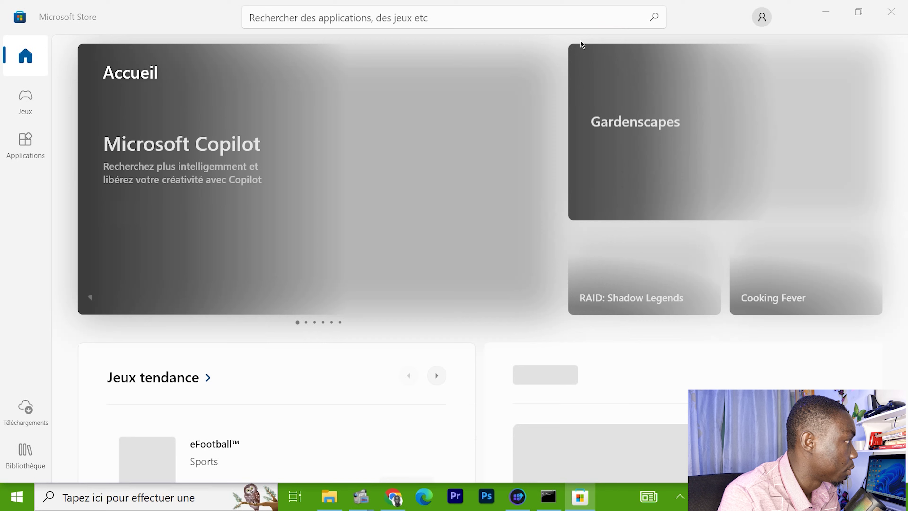
# Search Microsoft Store for "IObit Software Updater" using the recent search entry and show the results
pyautogui.click(287, 18)
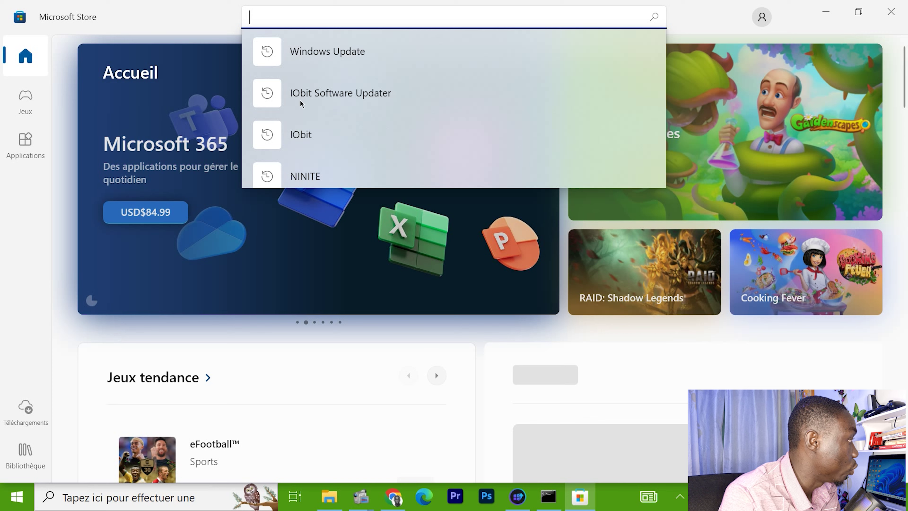
pyautogui.press('Escape')
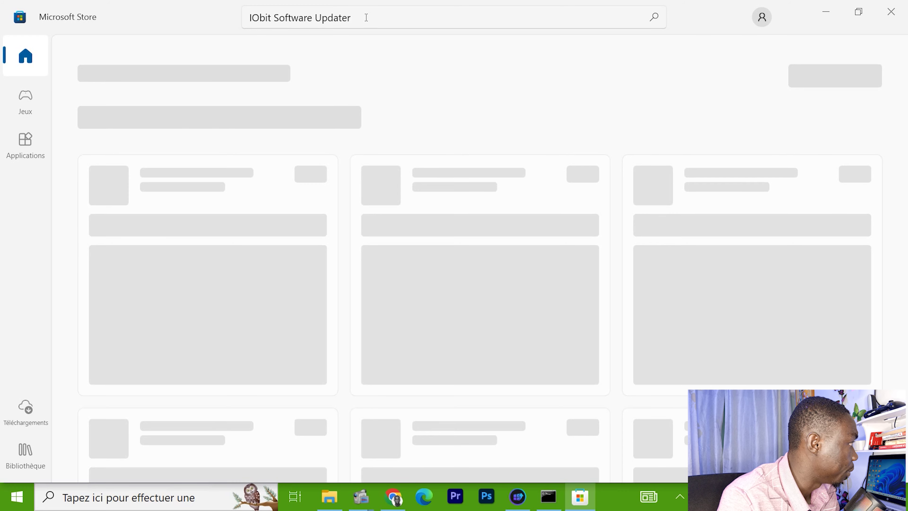
pyautogui.moveTo(366, 17); pyautogui.dragTo(244, 18)
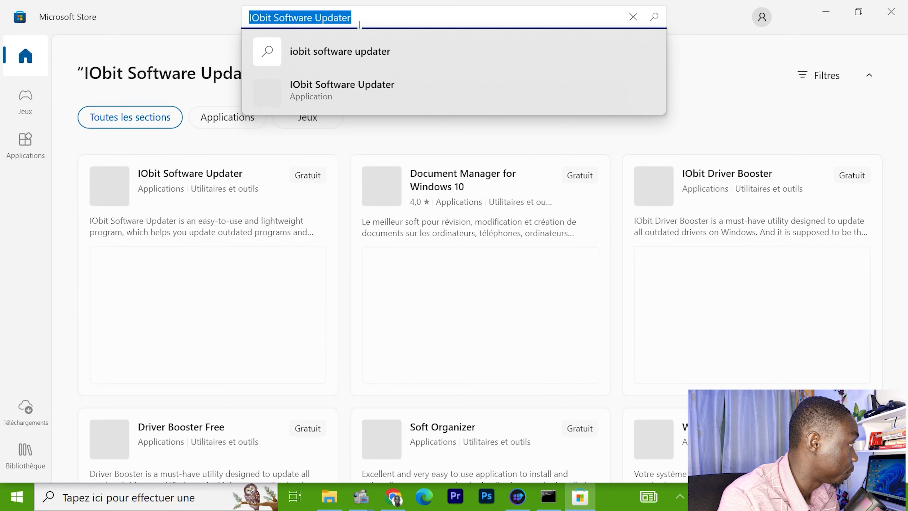
pyautogui.click(174, 20)
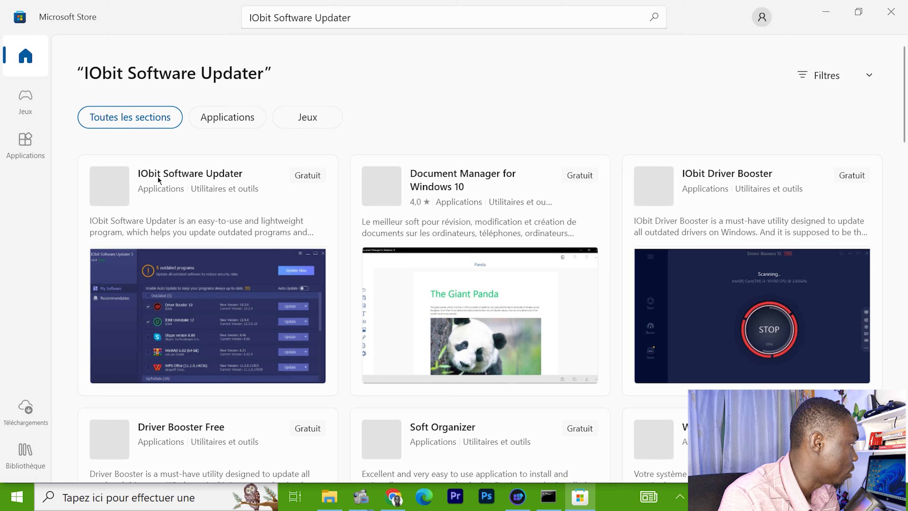
# Browse the Microsoft Store search results for IObit Software Updater and return to the first entries
pyautogui.scroll(-3, 204, 284)
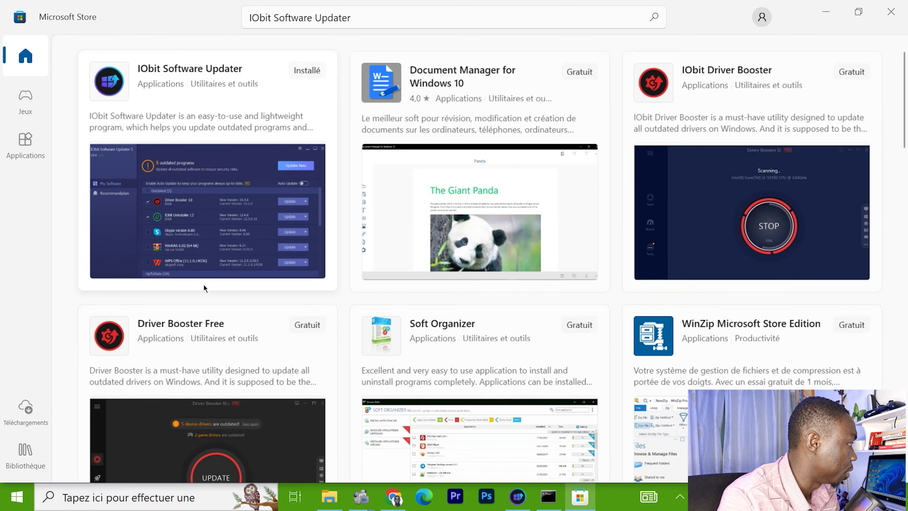
pyautogui.scroll(-6, 212, 299)
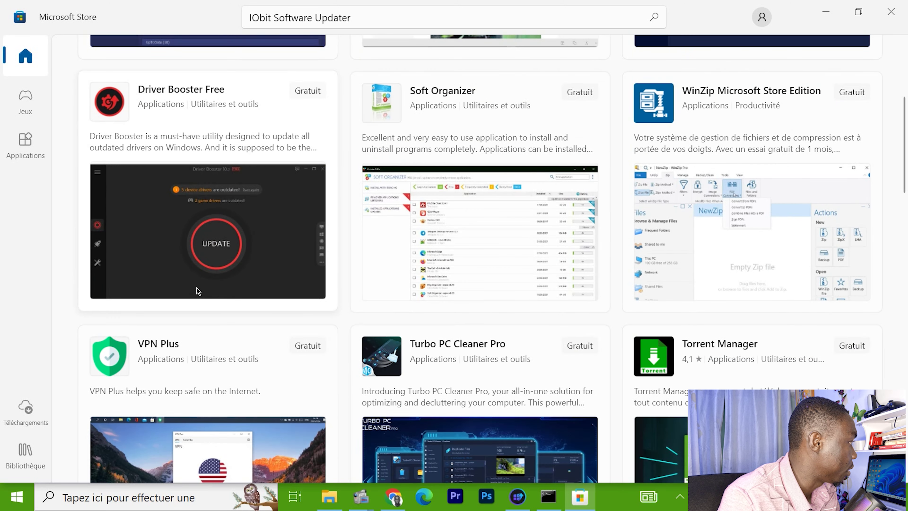
pyautogui.scroll(-6, 225, 219)
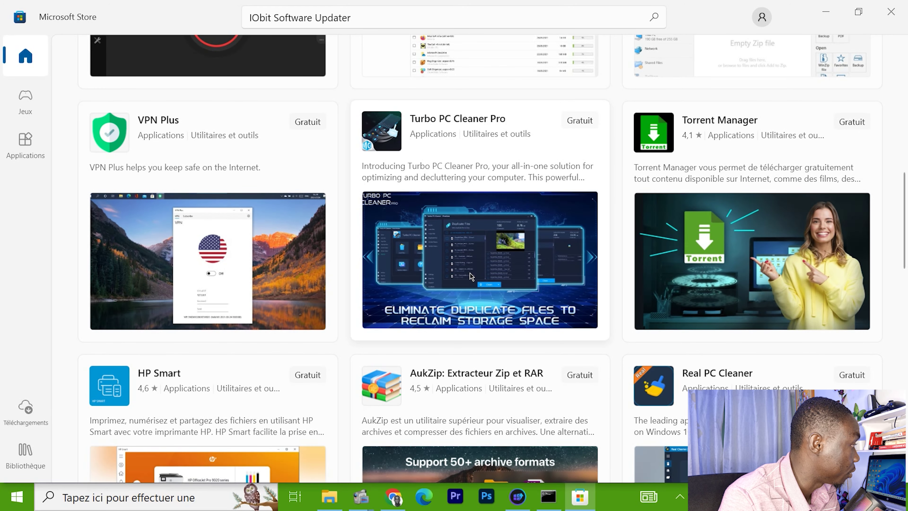
pyautogui.scroll(15, 335, 244)
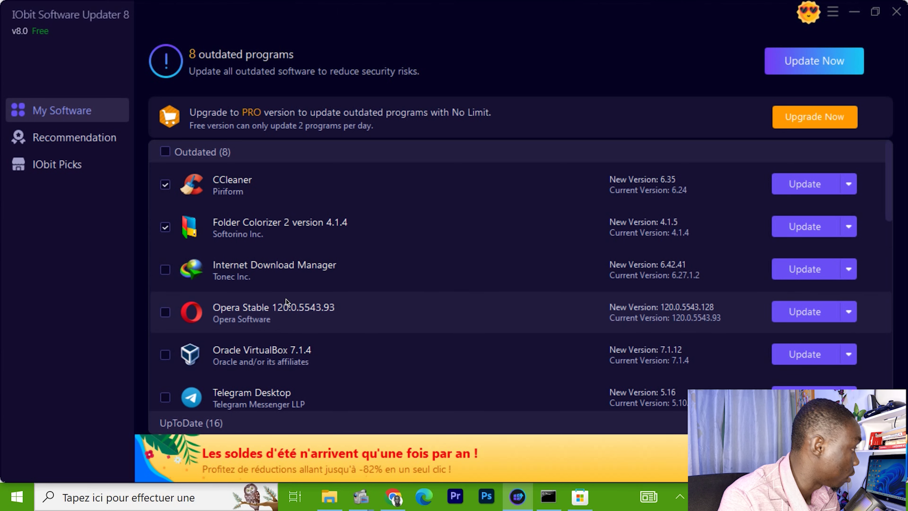
# Show the update options for CCleaner, close them and deselect Folder Colorizer 2 in the outdated programs
pyautogui.scroll(-1, 291, 308)
pyautogui.scroll(2, 291, 304)
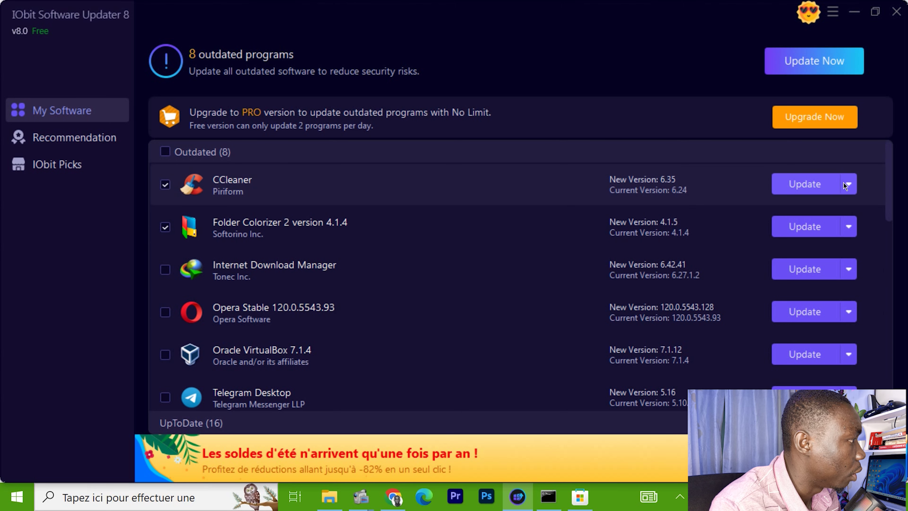
pyautogui.click(853, 182)
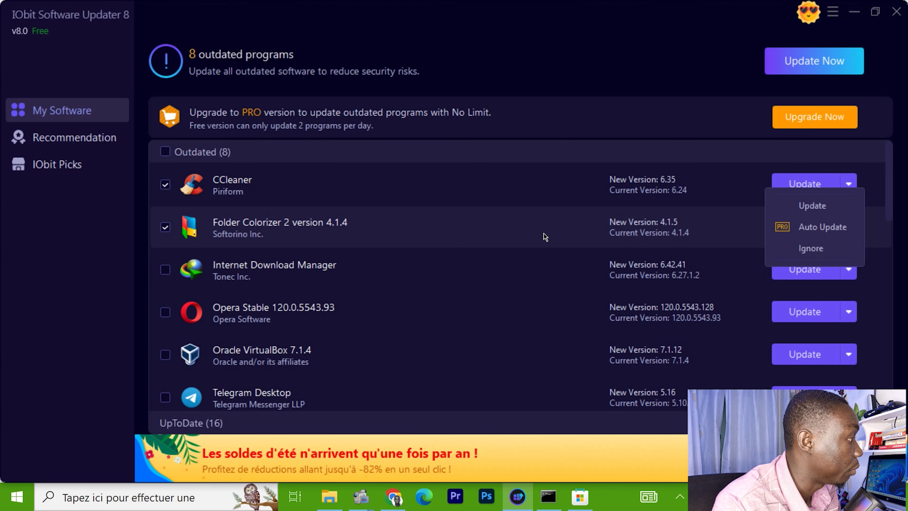
pyautogui.click(566, 233)
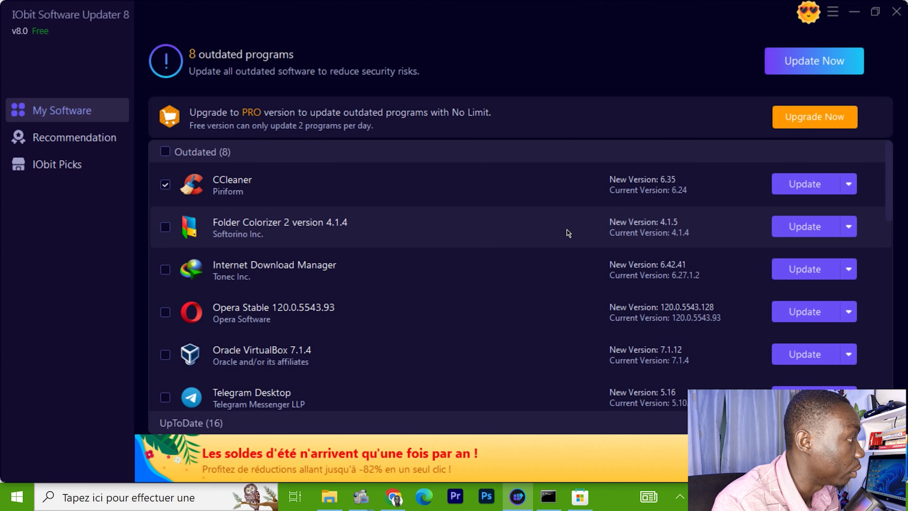
# Start the CCleaner update, look through the outdated programs while it downloads, and stop the update
pyautogui.click(839, 184)
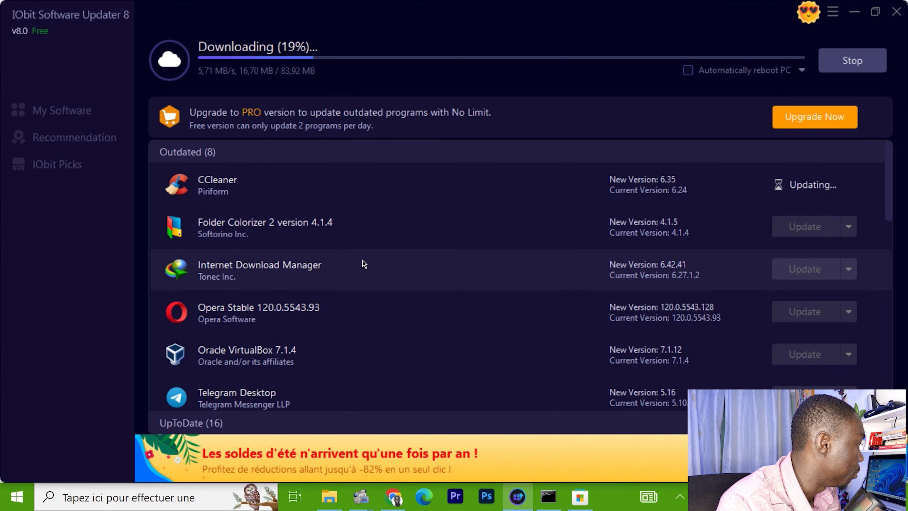
pyautogui.scroll(-3, 363, 264)
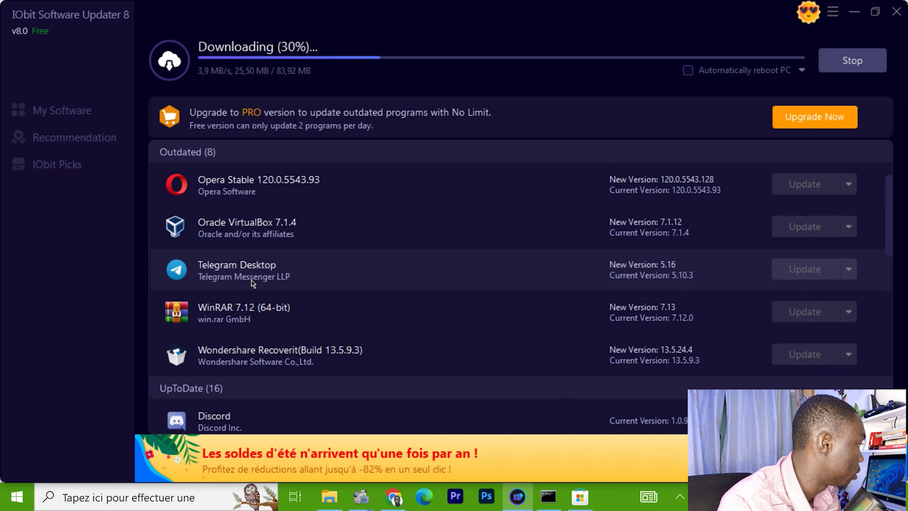
pyautogui.scroll(3, 252, 281)
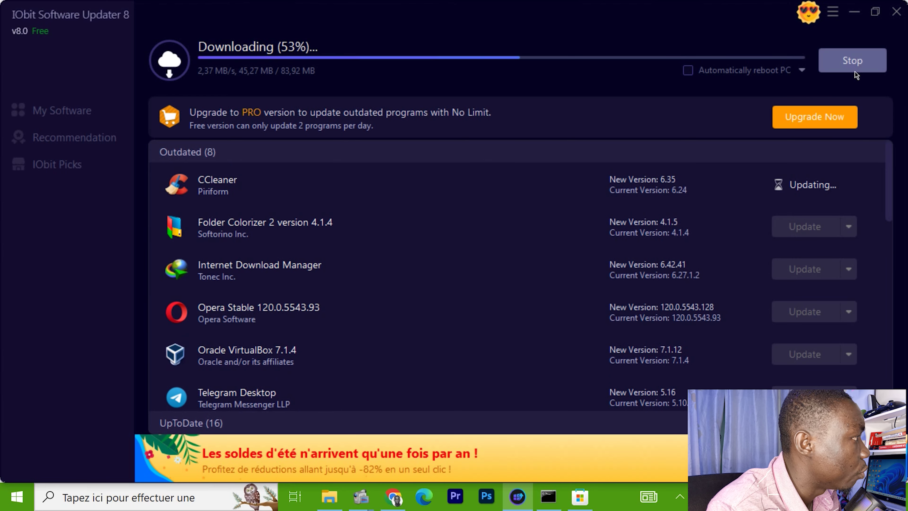
pyautogui.click(856, 64)
pyautogui.click(399, 311)
# Review the outdated and up-to-date programs and show the update options for Wondershare Recoverit
pyautogui.scroll(-8, 758, 316)
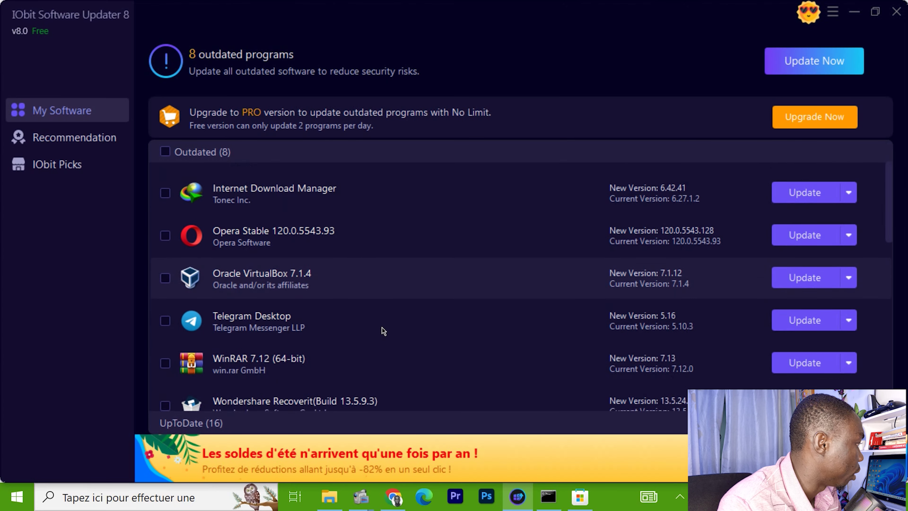
pyautogui.scroll(-9, 316, 338)
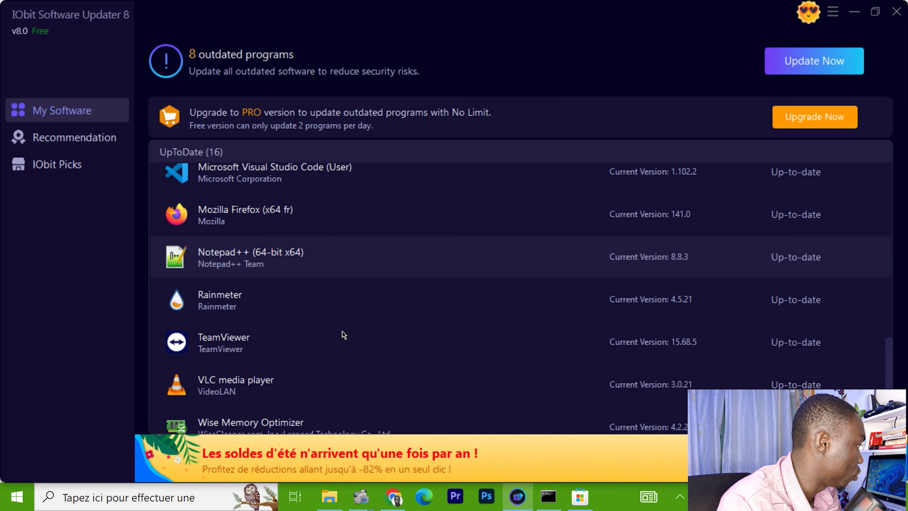
pyautogui.scroll(15, 790, 359)
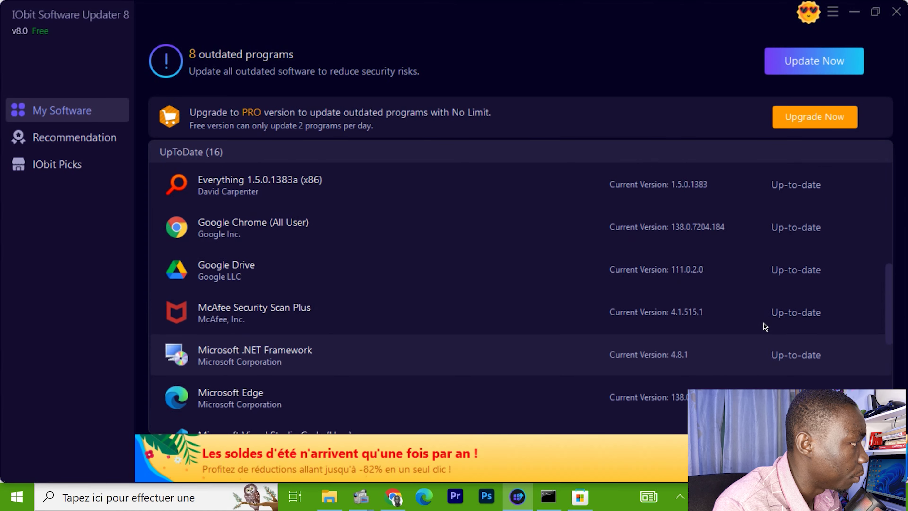
pyautogui.scroll(-3, 783, 331)
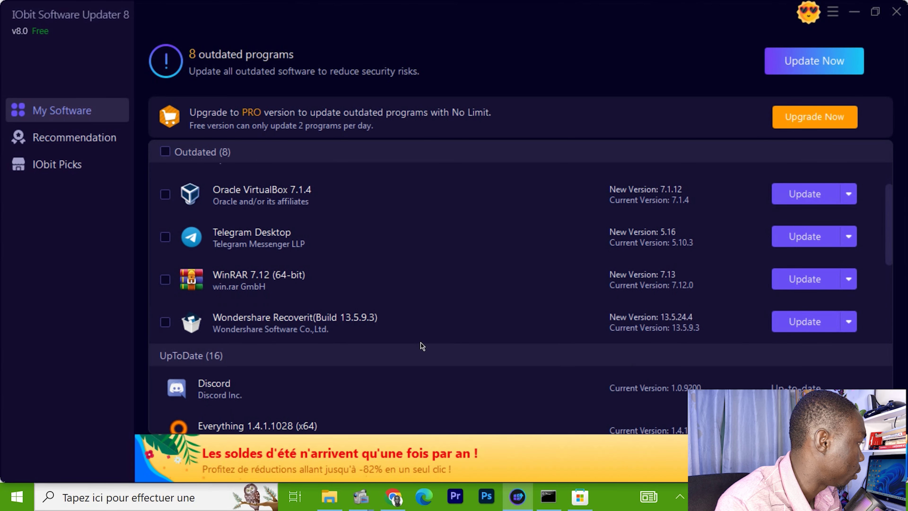
pyautogui.click(851, 324)
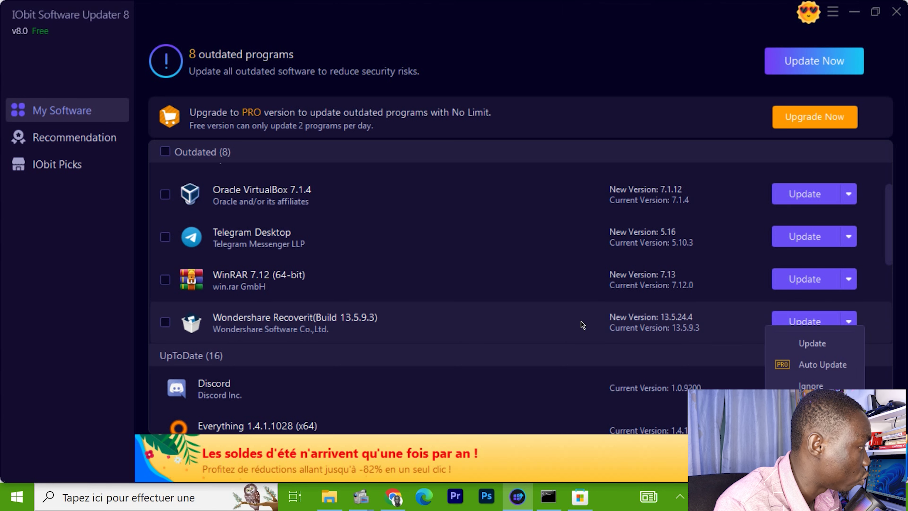
# Open the recommended software and examine the programs offered for installation under All Software
pyautogui.click(53, 139)
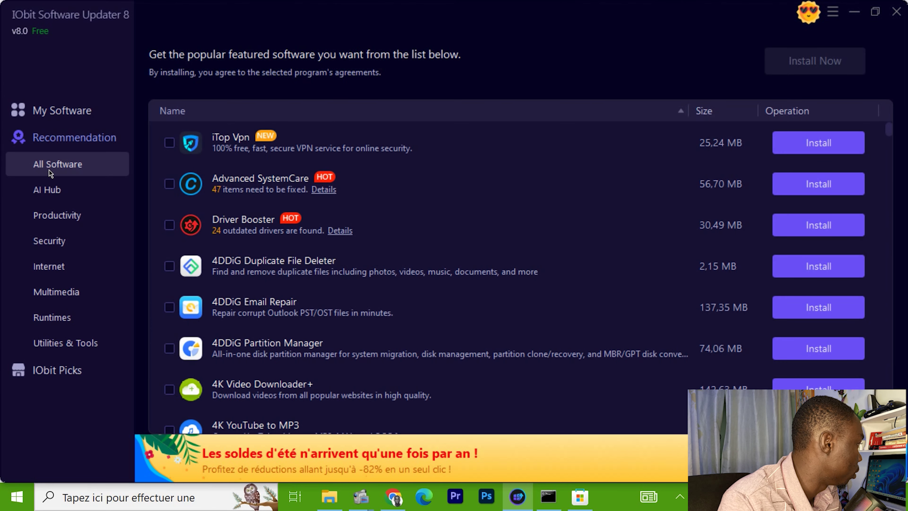
pyautogui.scroll(-5, 274, 219)
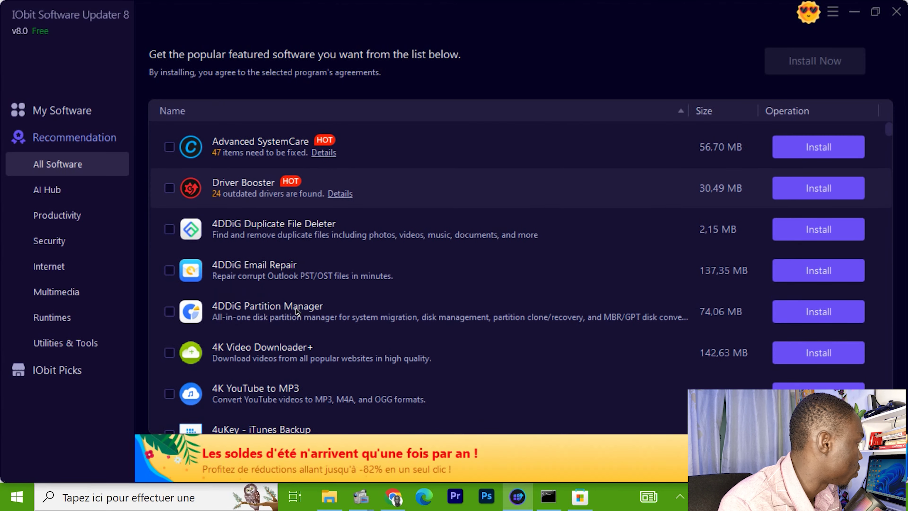
pyautogui.scroll(-8, 262, 247)
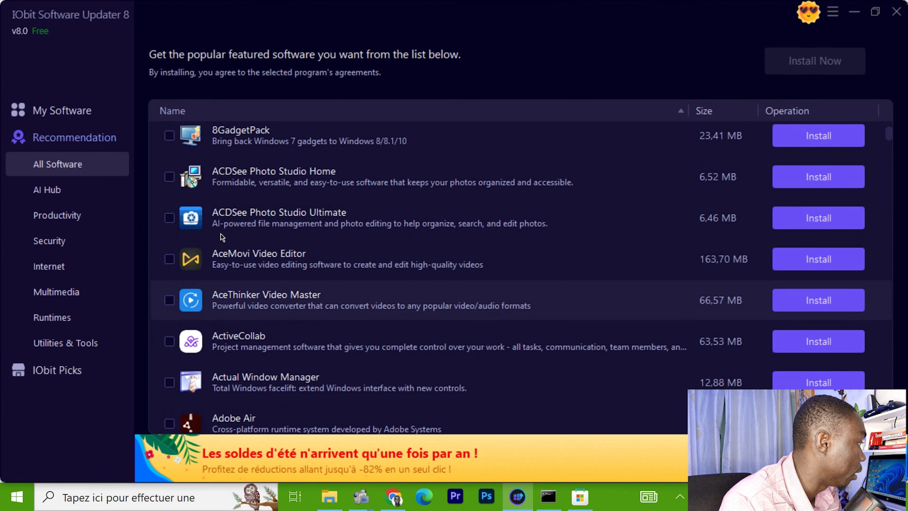
pyautogui.scroll(-10, 263, 310)
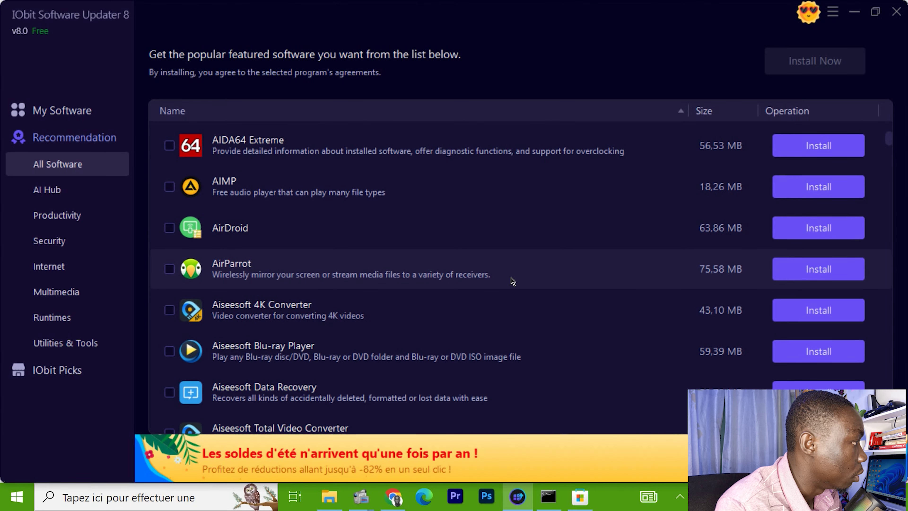
pyautogui.scroll(2, 472, 286)
pyautogui.scroll(8, 490, 302)
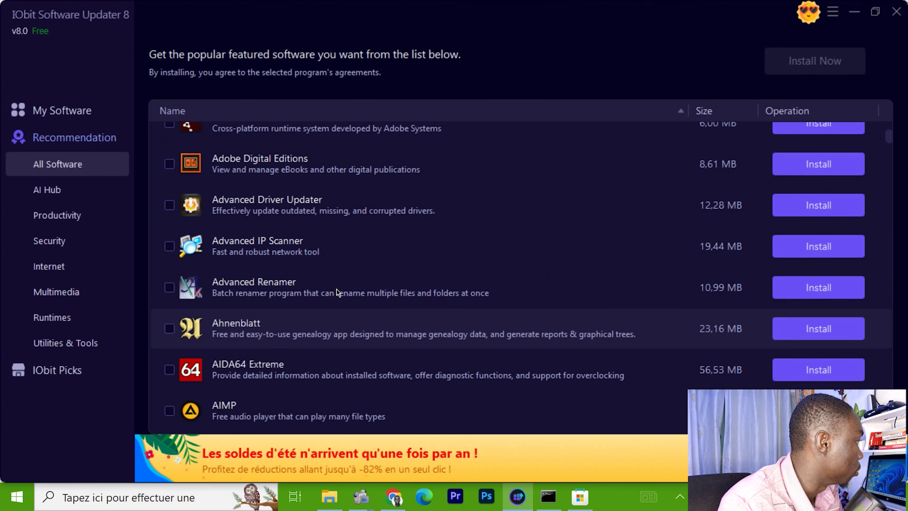
pyautogui.scroll(10, 225, 213)
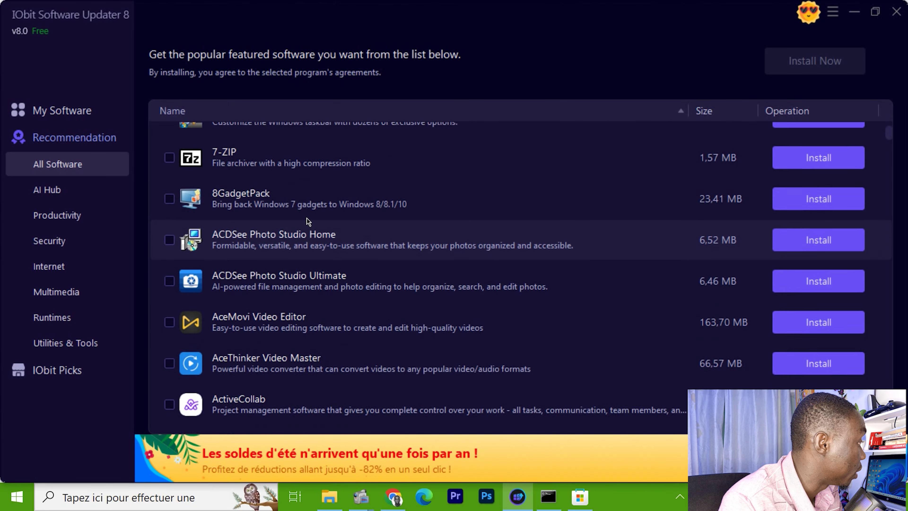
pyautogui.scroll(-8, 507, 300)
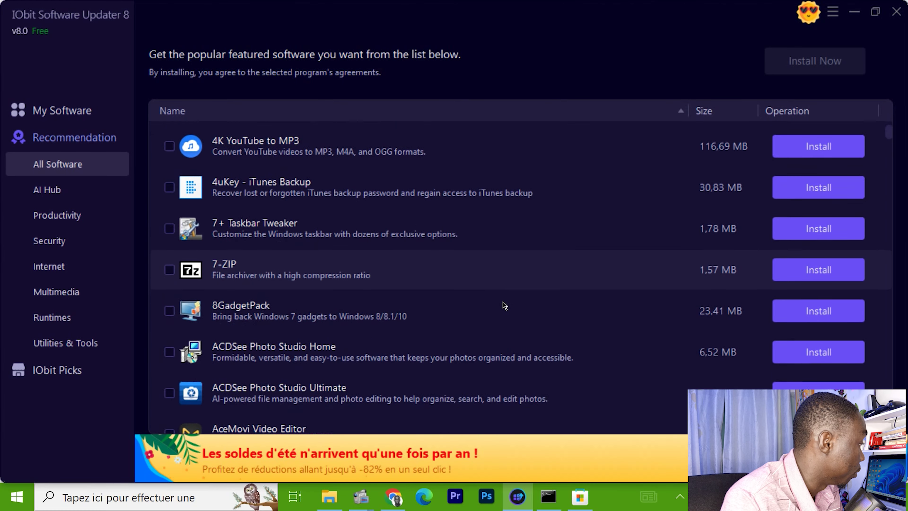
pyautogui.scroll(8, 357, 312)
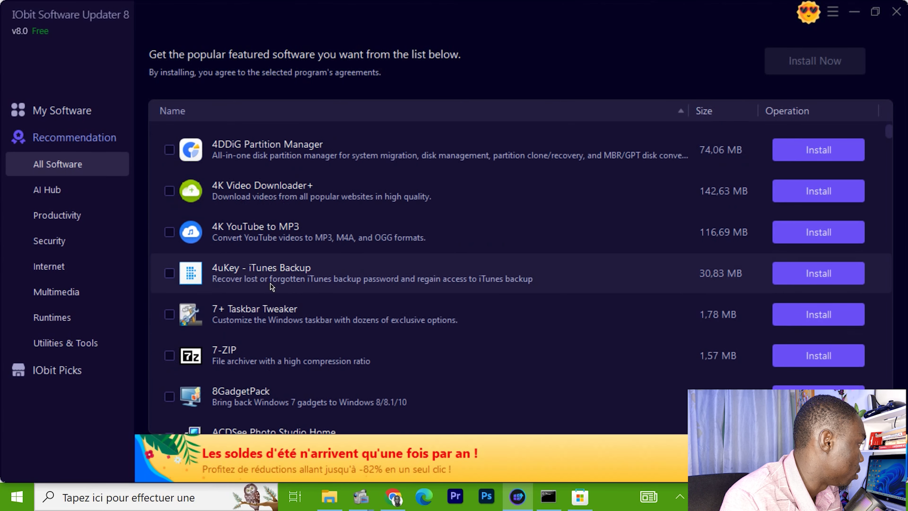
pyautogui.scroll(-2, 269, 318)
pyautogui.scroll(-2, 266, 324)
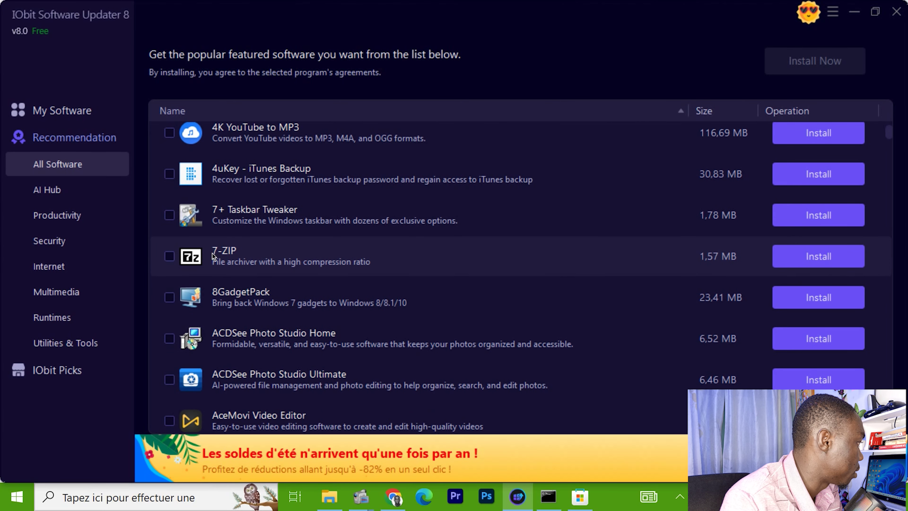
# Look through the recommended software categories AI Hub, Productivity, Security, Internet, Runtimes and Utilities & Tools
pyautogui.click(45, 192)
pyautogui.click(53, 216)
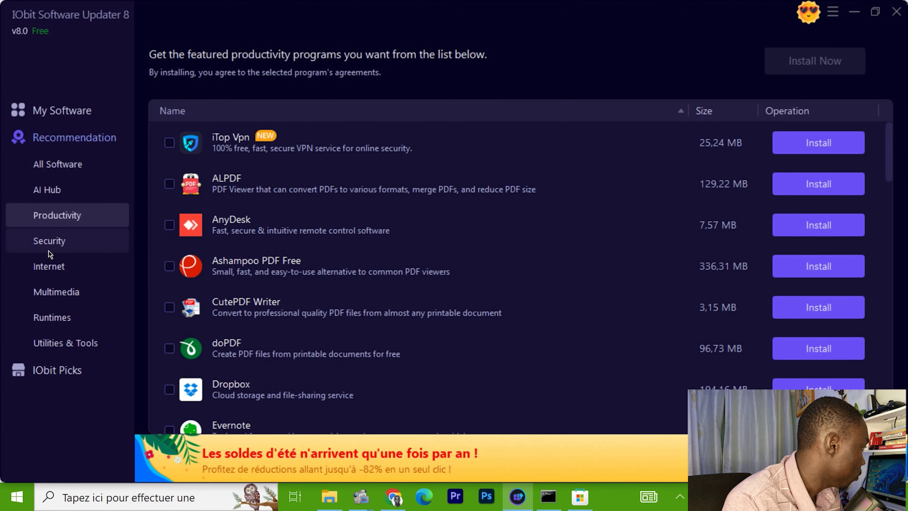
pyautogui.click(53, 244)
pyautogui.click(58, 216)
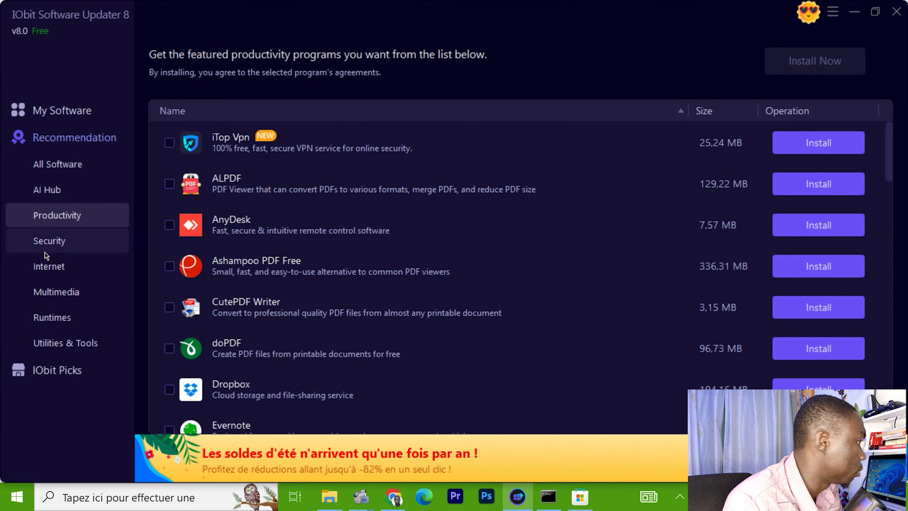
pyautogui.click(53, 247)
pyautogui.click(50, 274)
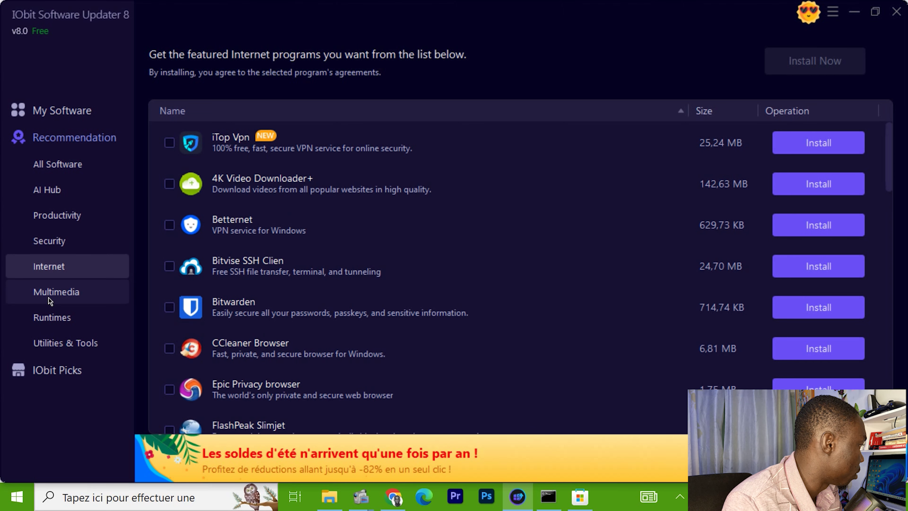
pyautogui.click(47, 318)
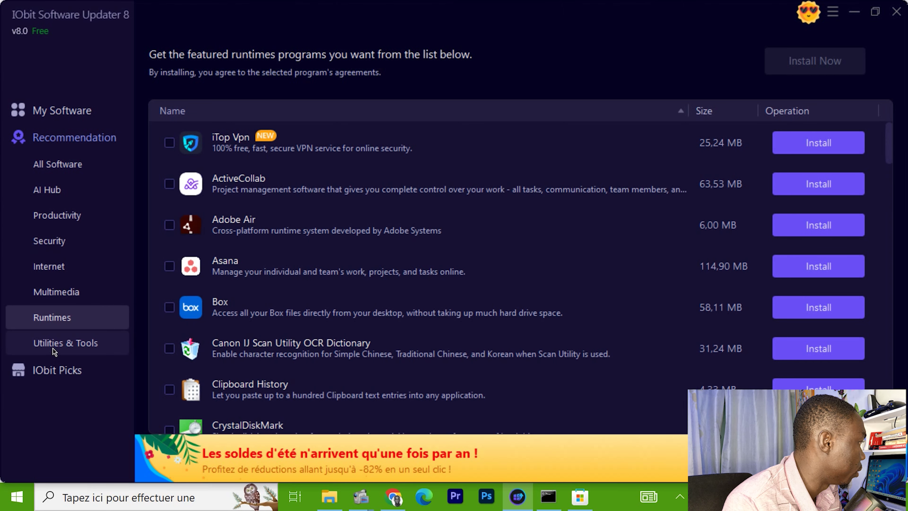
pyautogui.click(53, 344)
pyautogui.scroll(-3, 167, 325)
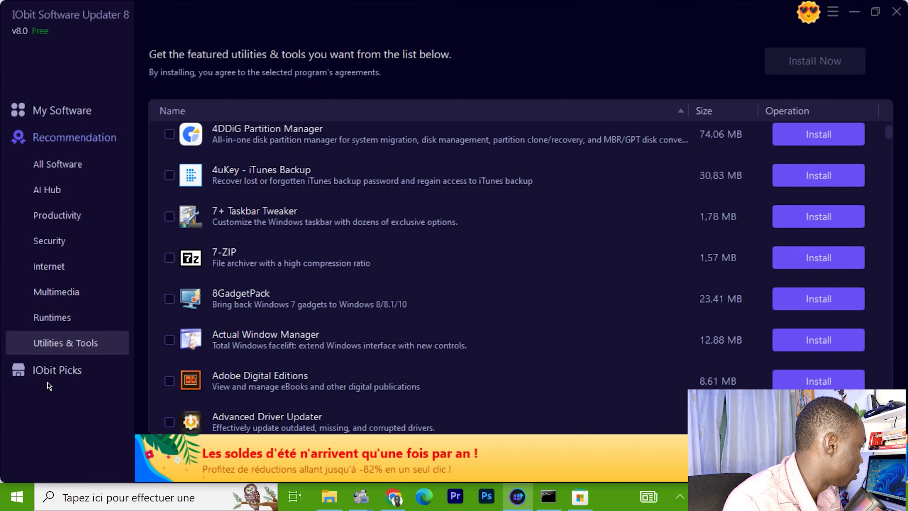
# Return to My Software and review both the up-to-date programs and the outdated programs
pyautogui.click(21, 112)
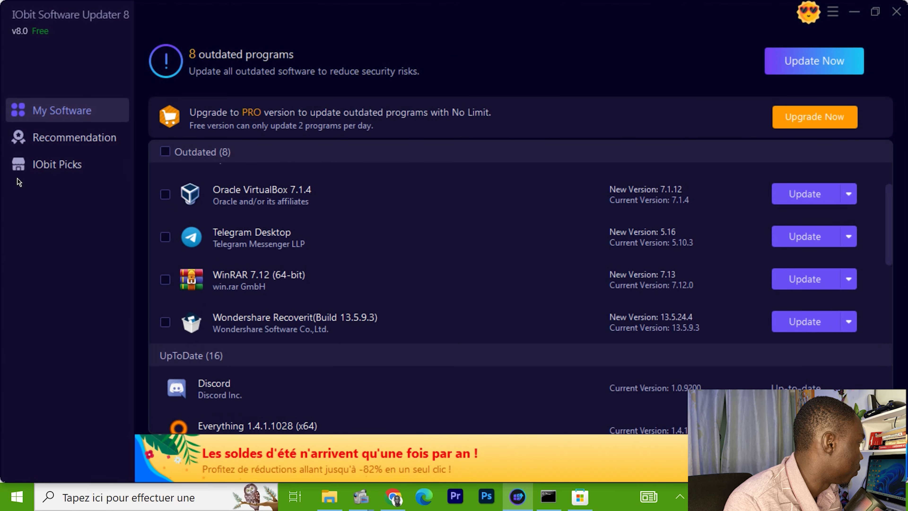
pyautogui.scroll(-15, 228, 274)
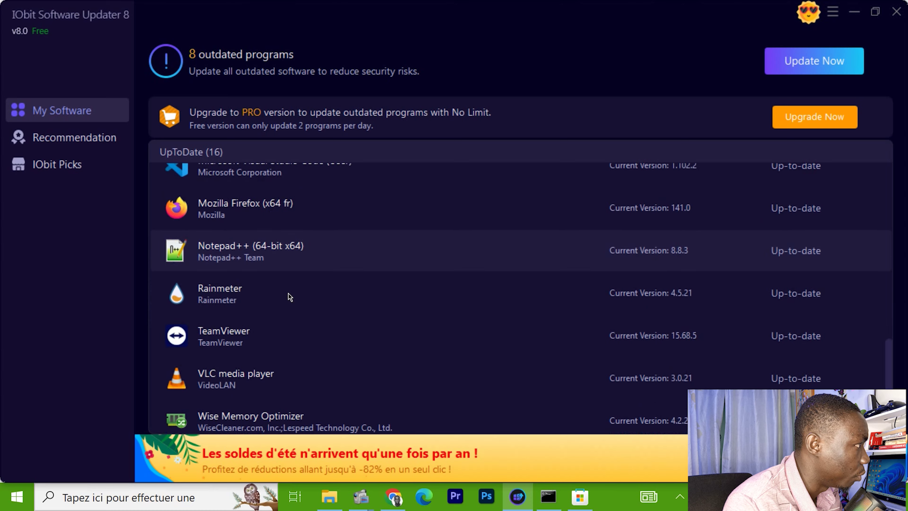
pyautogui.scroll(-2, 289, 297)
pyautogui.scroll(10, 217, 263)
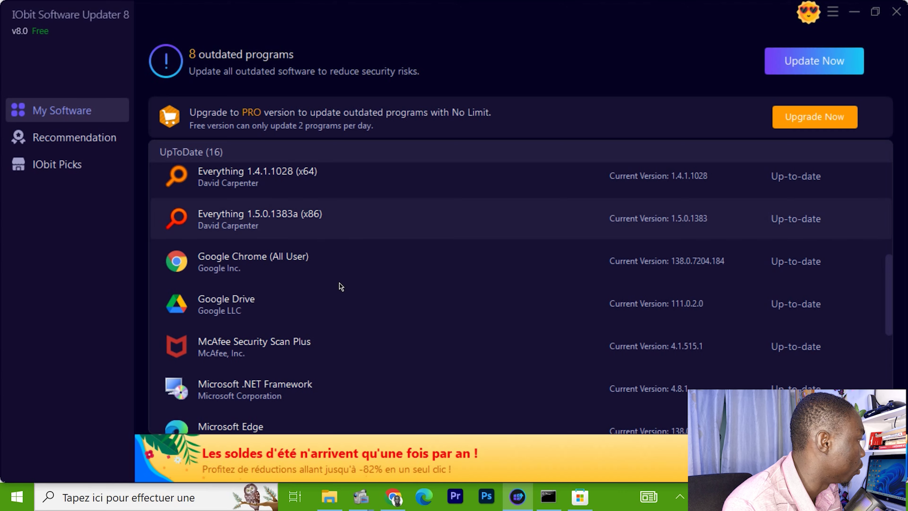
pyautogui.scroll(6, 332, 324)
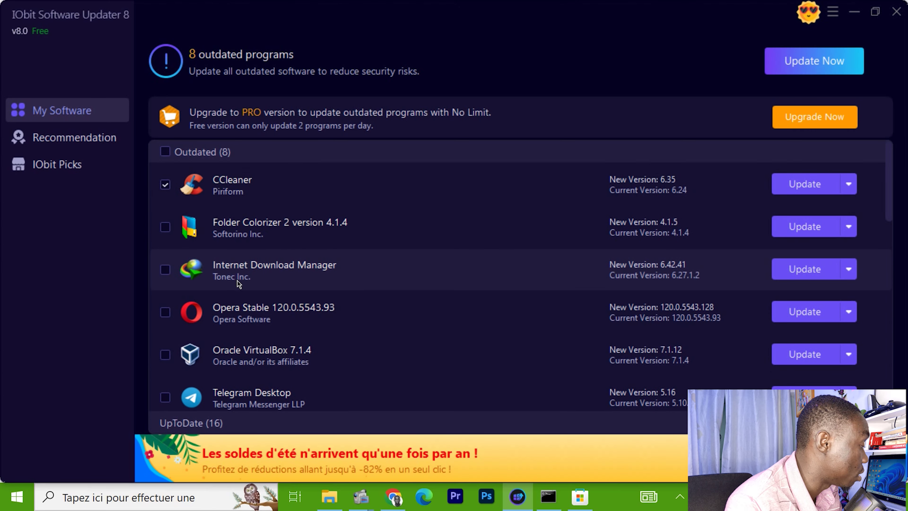
pyautogui.scroll(-3, 258, 281)
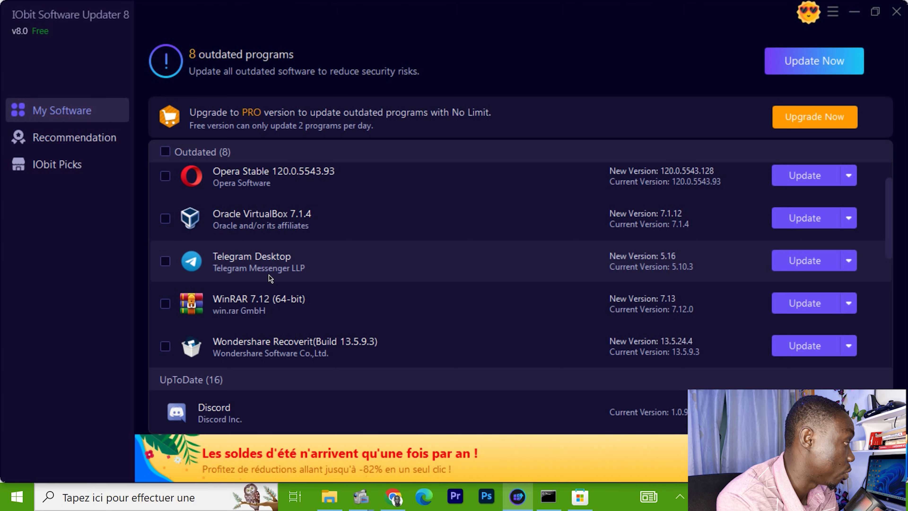
pyautogui.scroll(3, 245, 215)
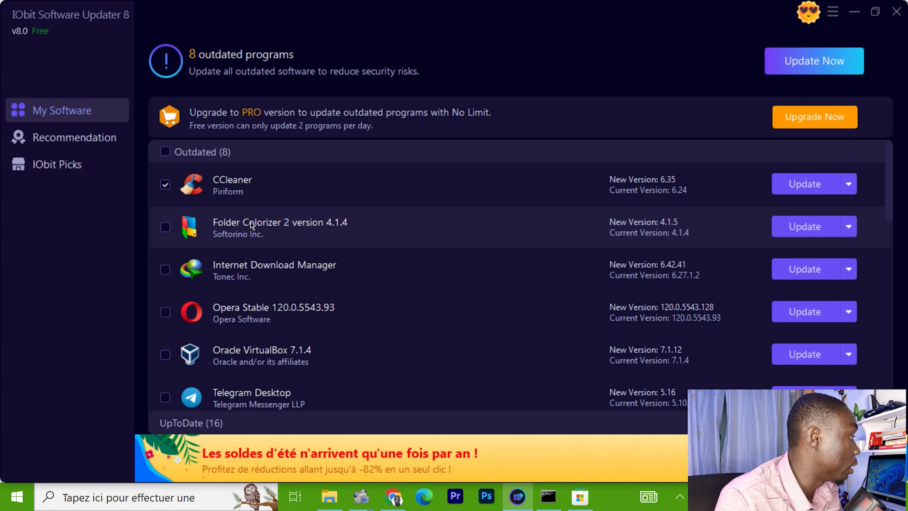
# Open Windows Settings (Paramètres) and show the Windows Update page under Mise à jour et sécurité
pyautogui.scroll(-3, 345, 244)
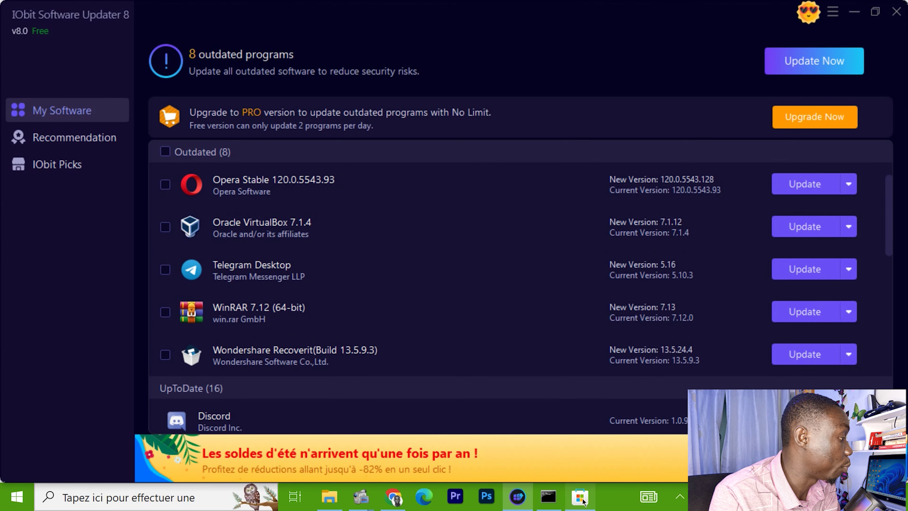
pyautogui.click(15, 499)
pyautogui.rightClick(14, 499)
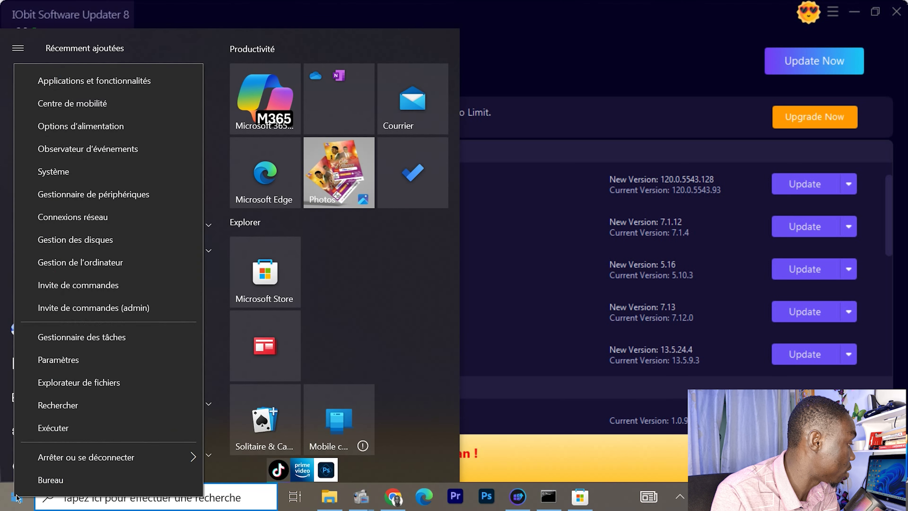
pyautogui.click(43, 360)
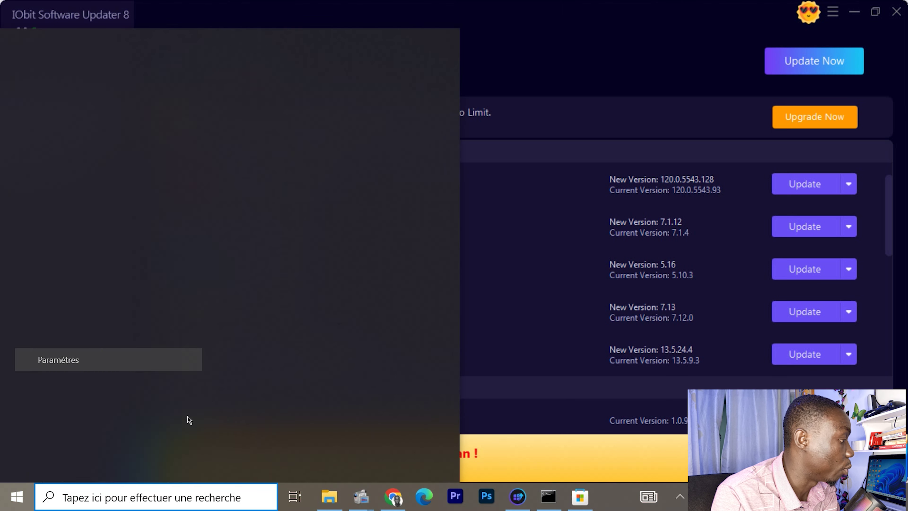
pyautogui.moveTo(329, 386)
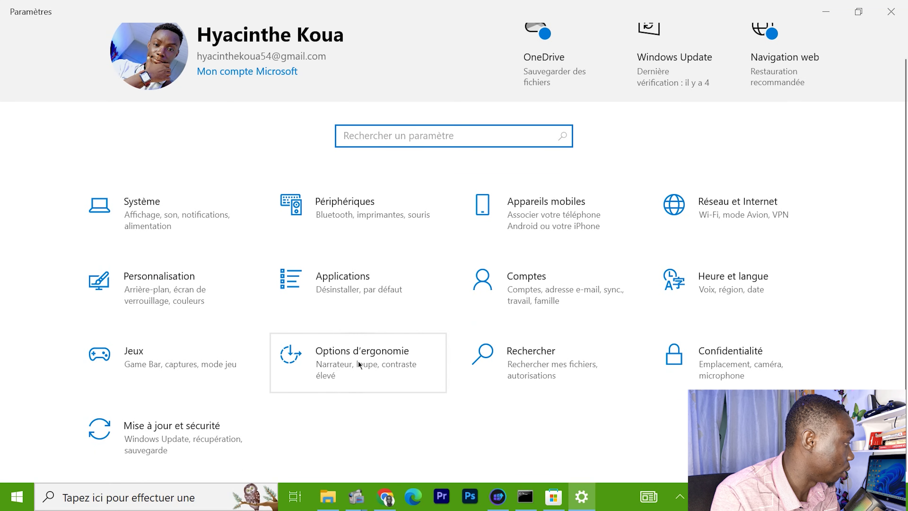
pyautogui.click(163, 446)
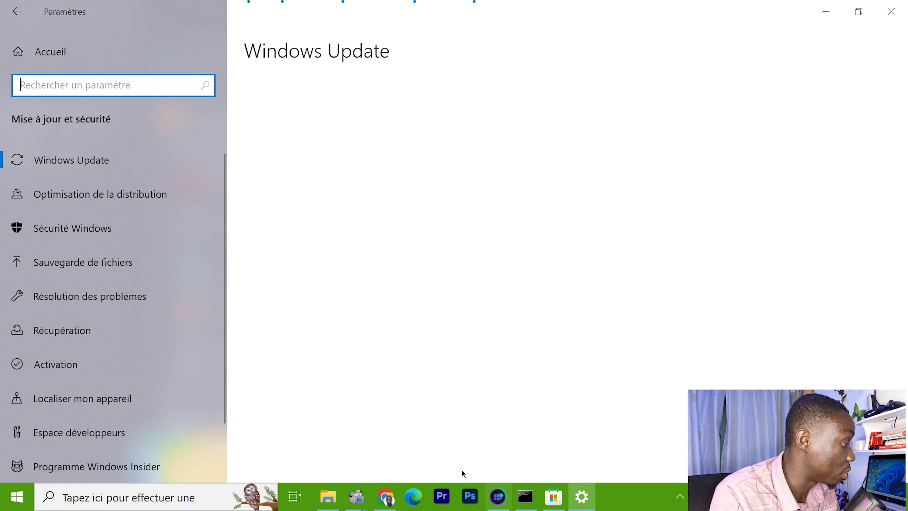
# Check the progress of the winget upgrade in Command Prompt, and return to the Windows Update page
pyautogui.click(526, 503)
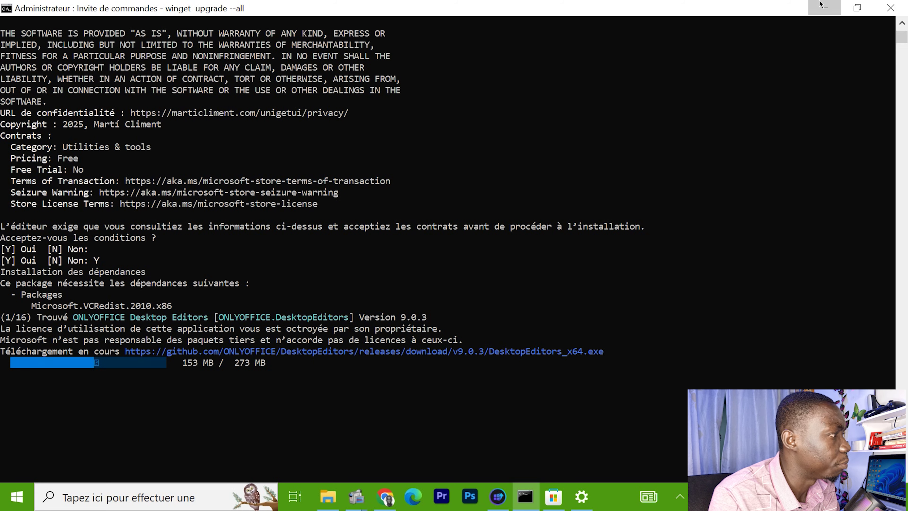
pyautogui.click(825, 8)
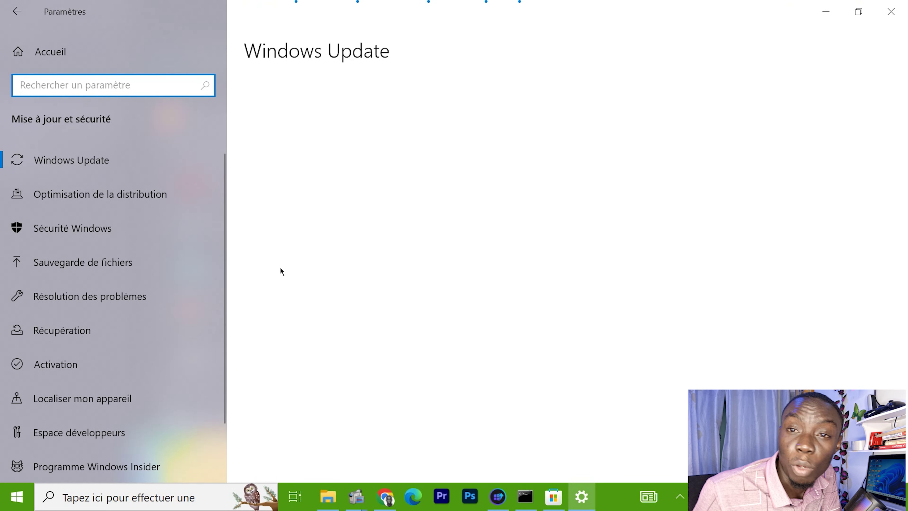